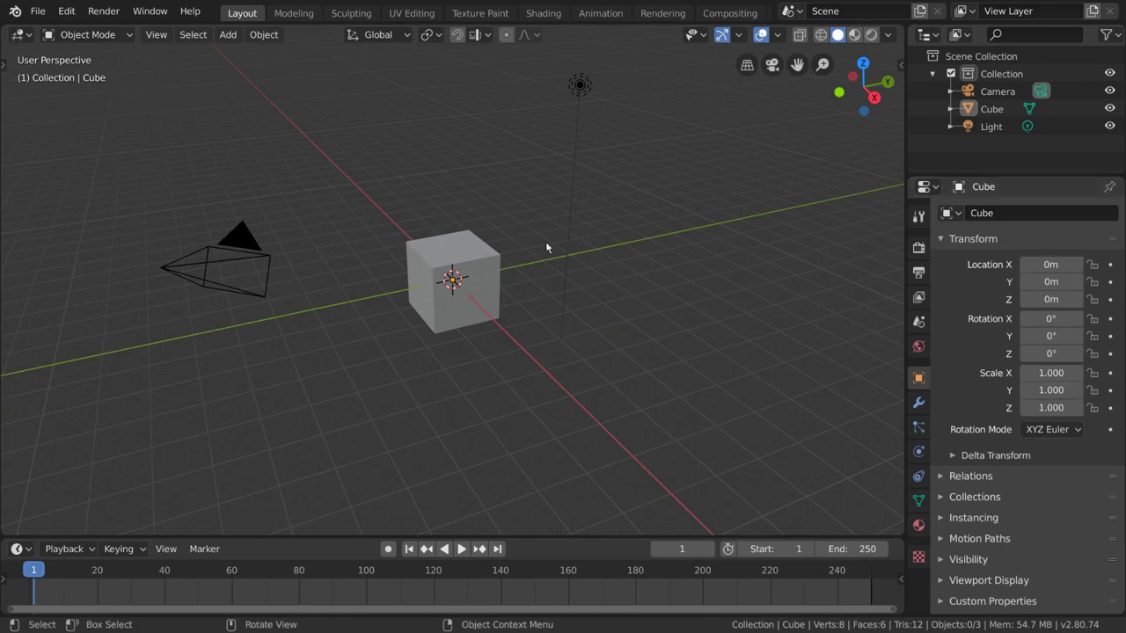
Select the cube, the camera, and the light in turn, finishing with the cube
click(489, 266)
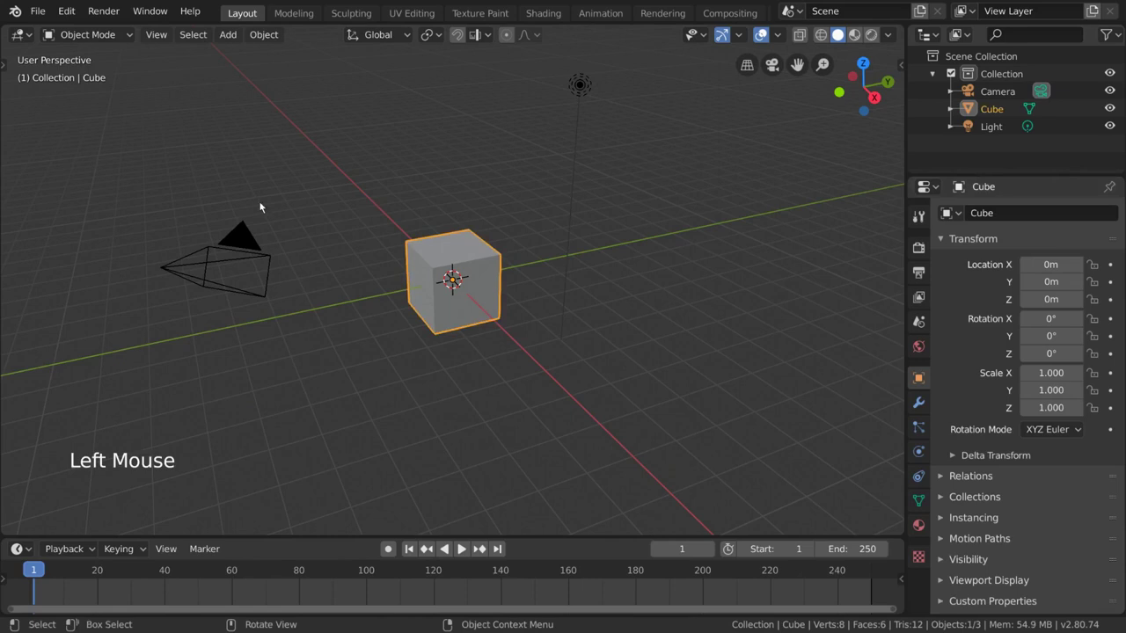
click(244, 237)
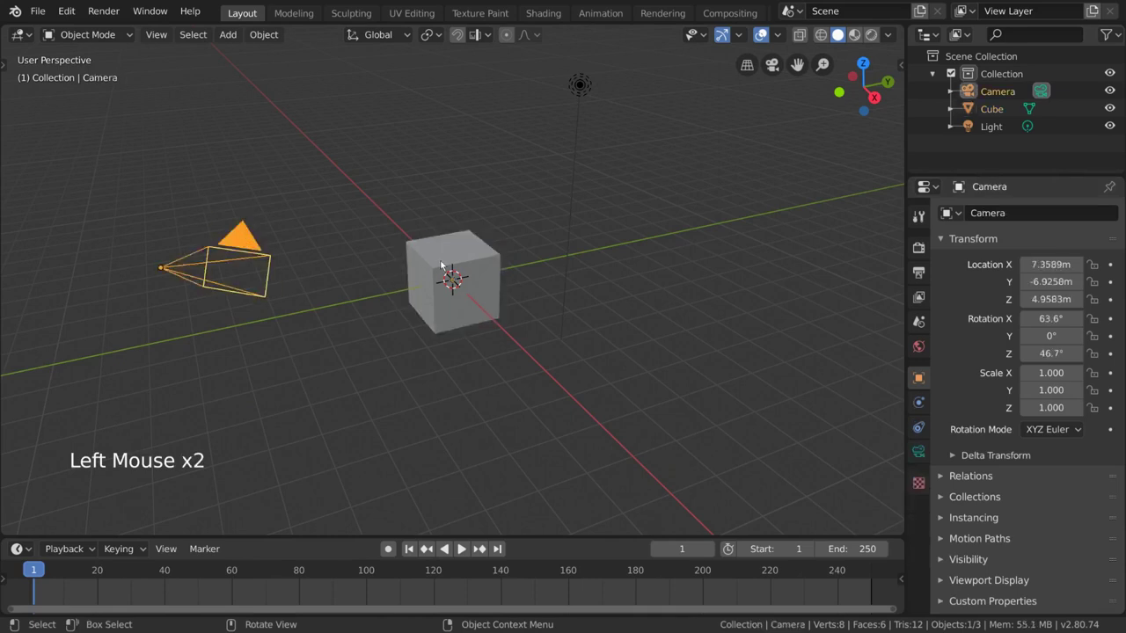
click(488, 246)
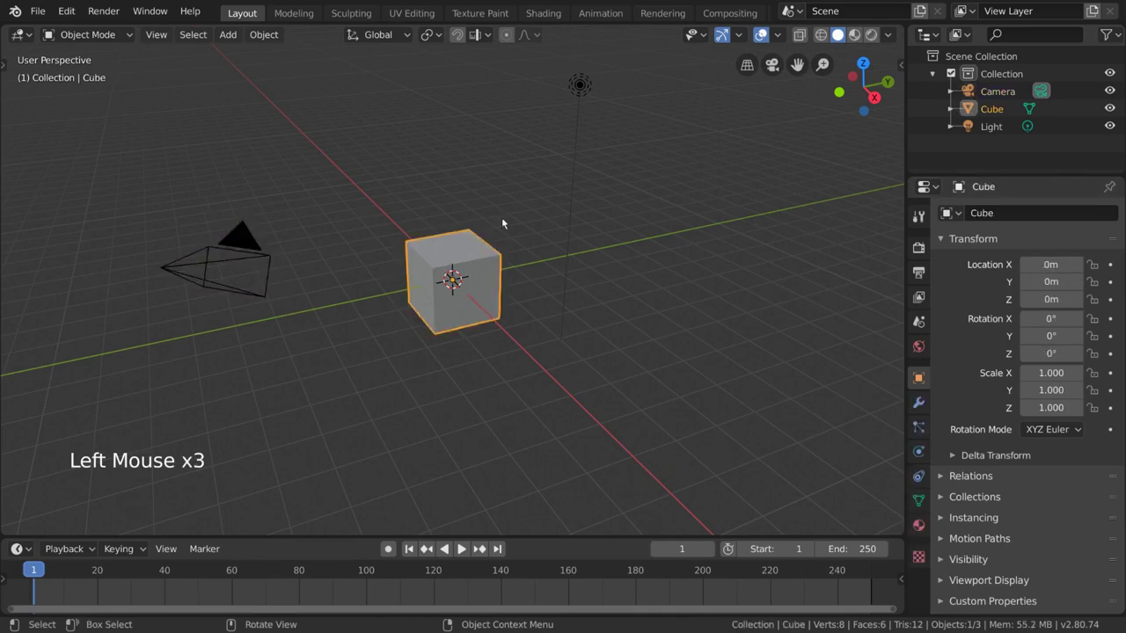
click(576, 86)
click(474, 254)
click(787, 454)
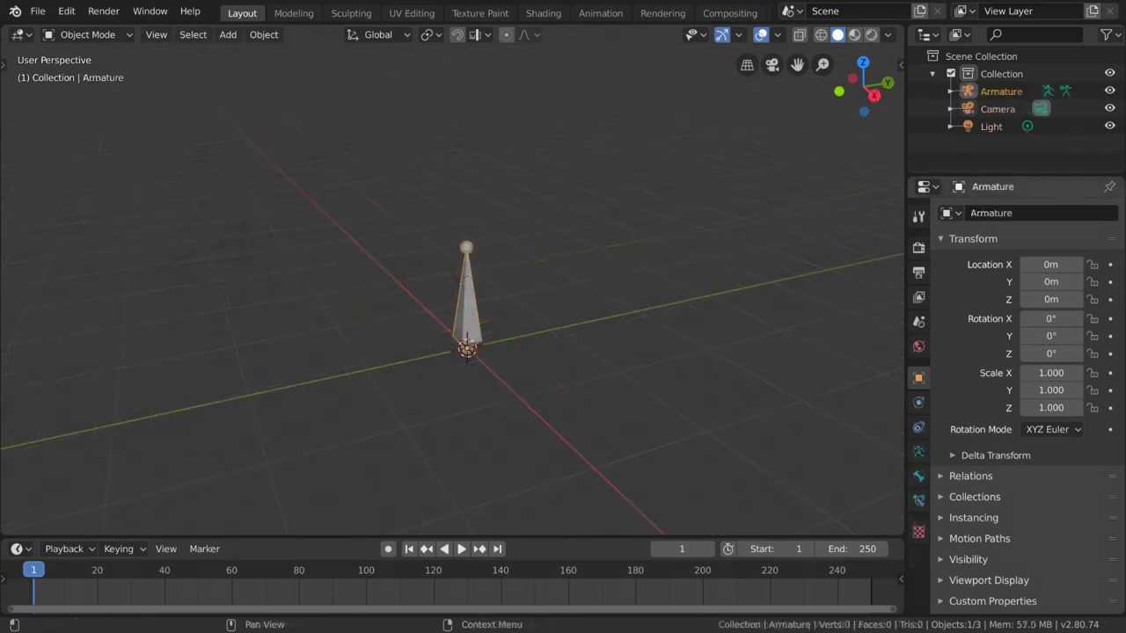
Switch the armature to Pose Mode and open the list of available bone constraints
click(472, 315)
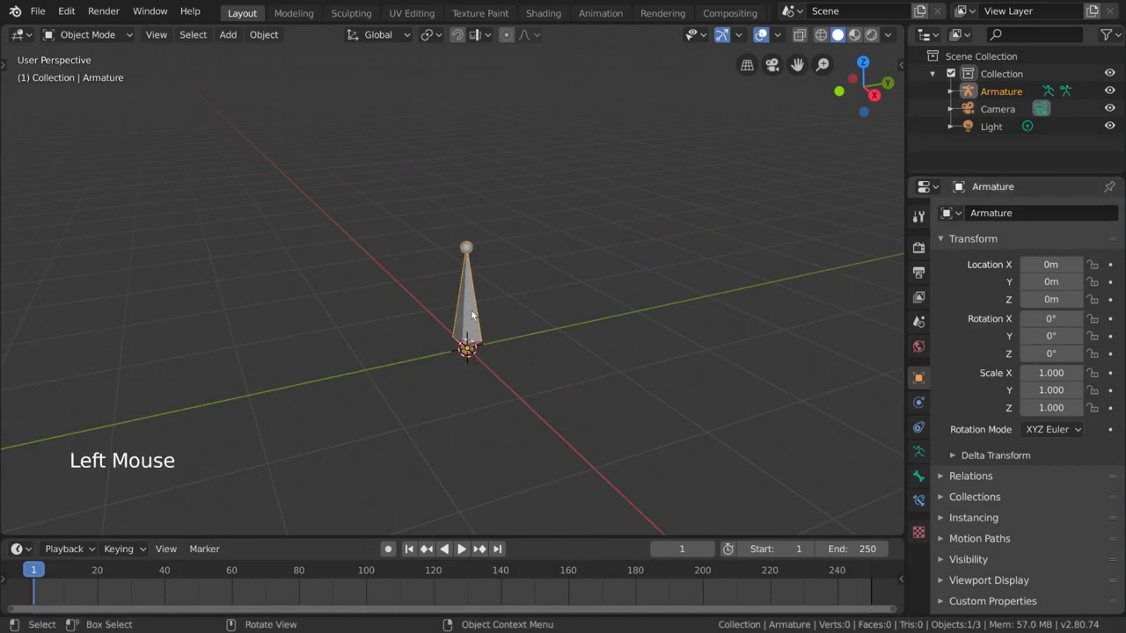
key(ctrl+Tab)
click(919, 499)
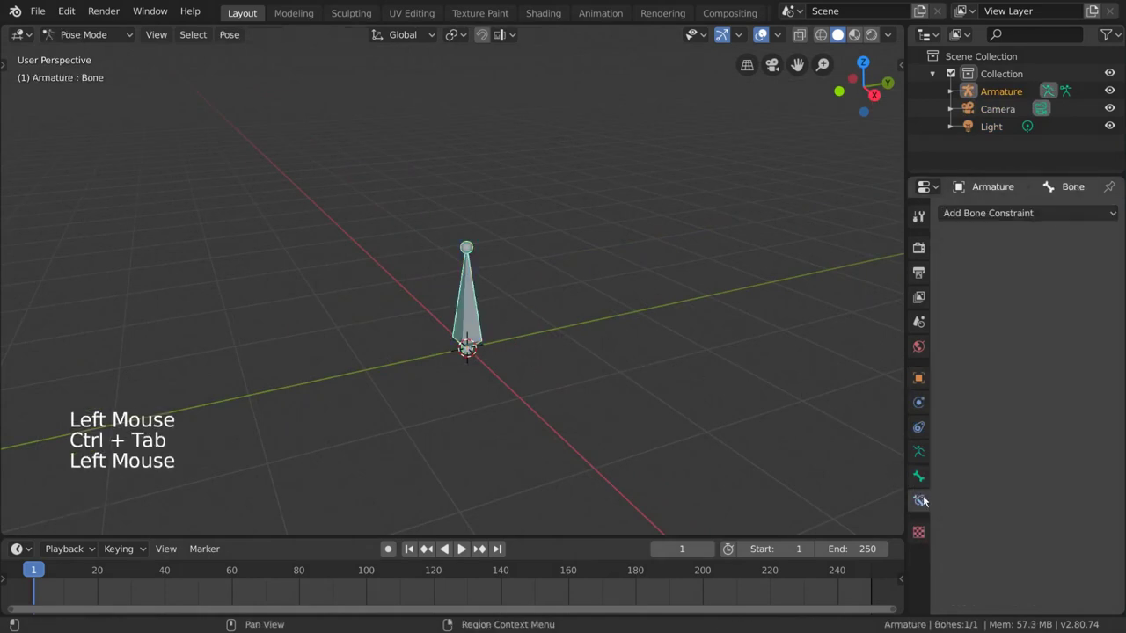
click(1065, 218)
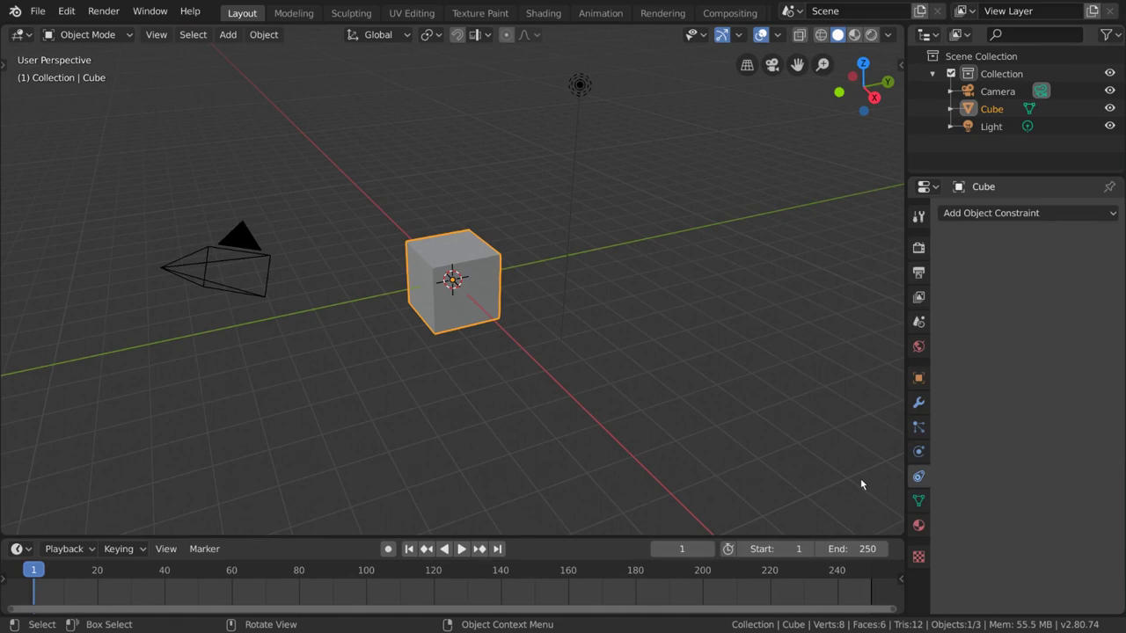
Delete the default cube and add a Monkey mesh at the world origin
click(822, 435)
click(481, 252)
key(Delete)
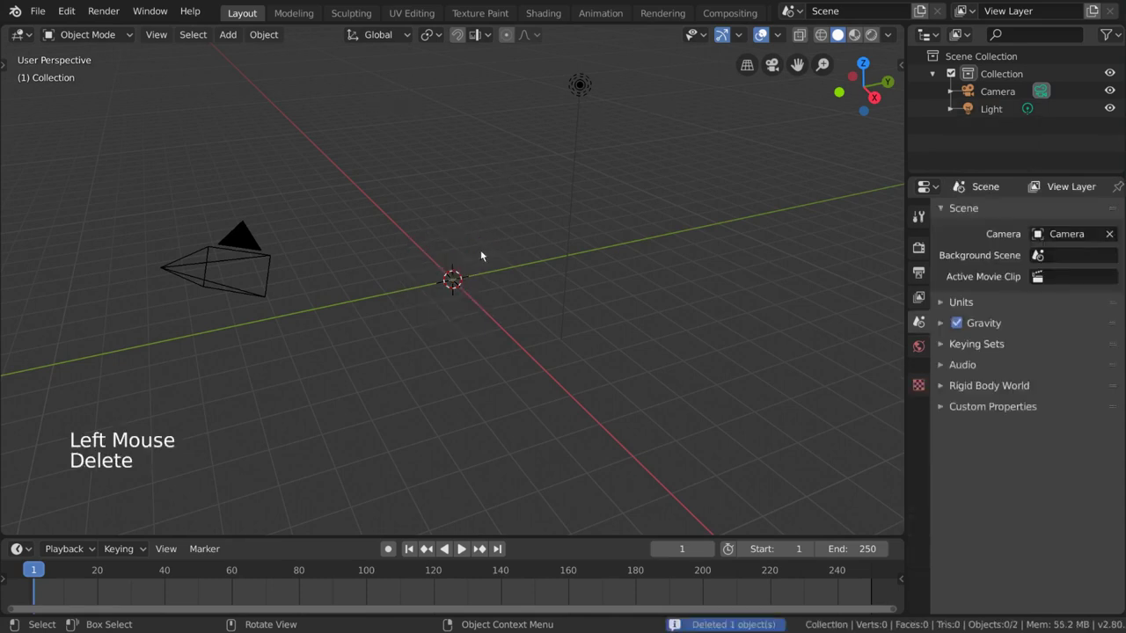
click(228, 35)
mouse_move(233, 61)
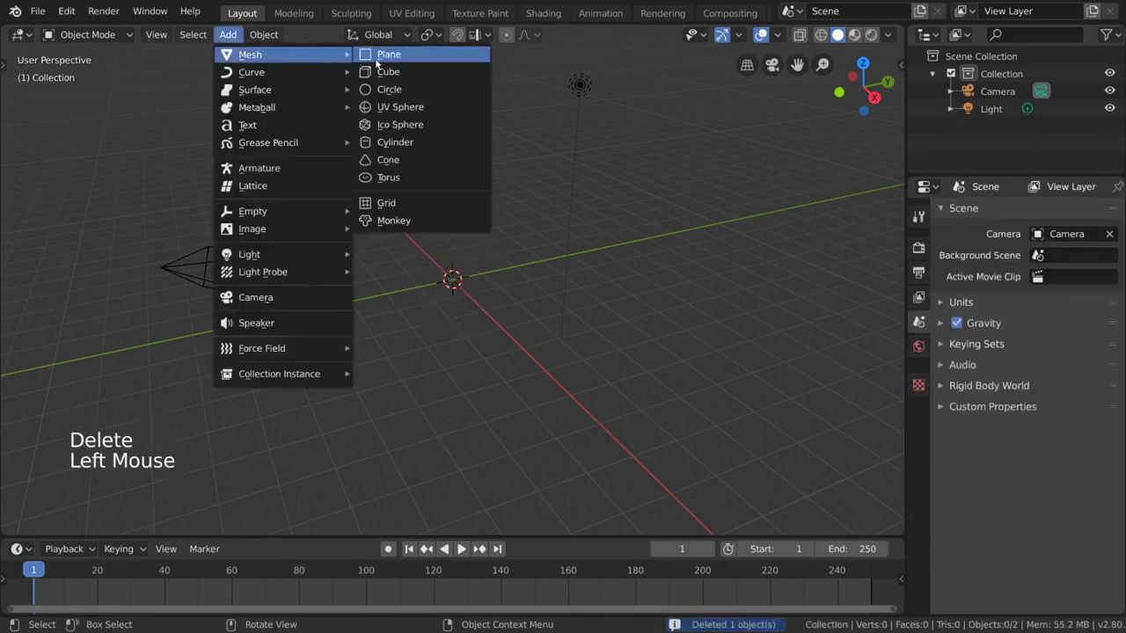
click(398, 223)
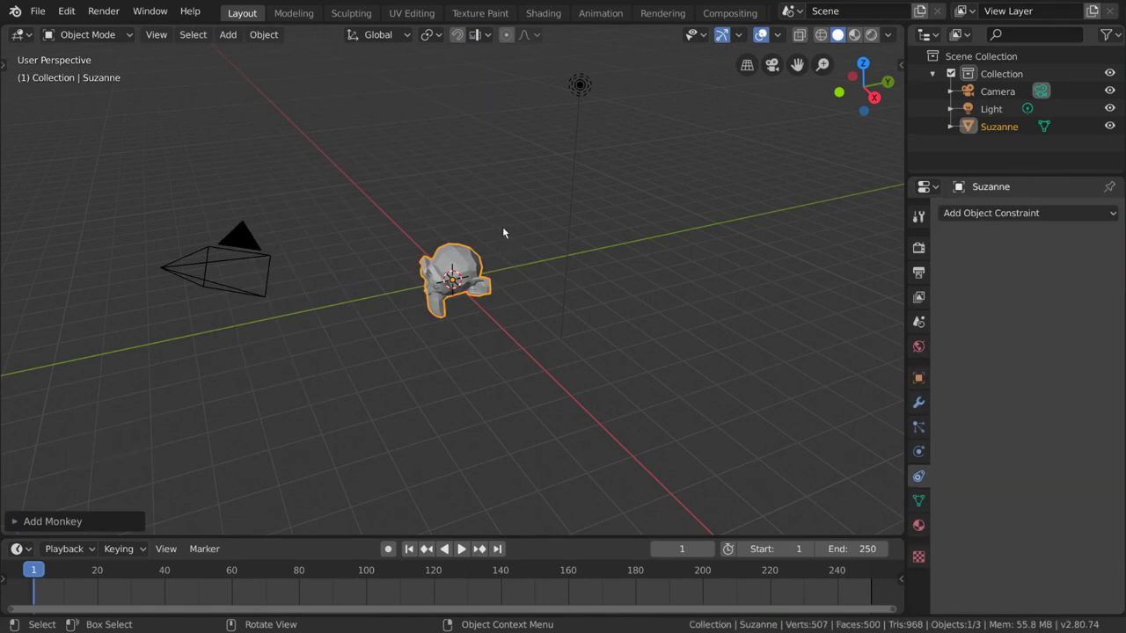
Add a Track To object constraint to the monkey
click(1047, 187)
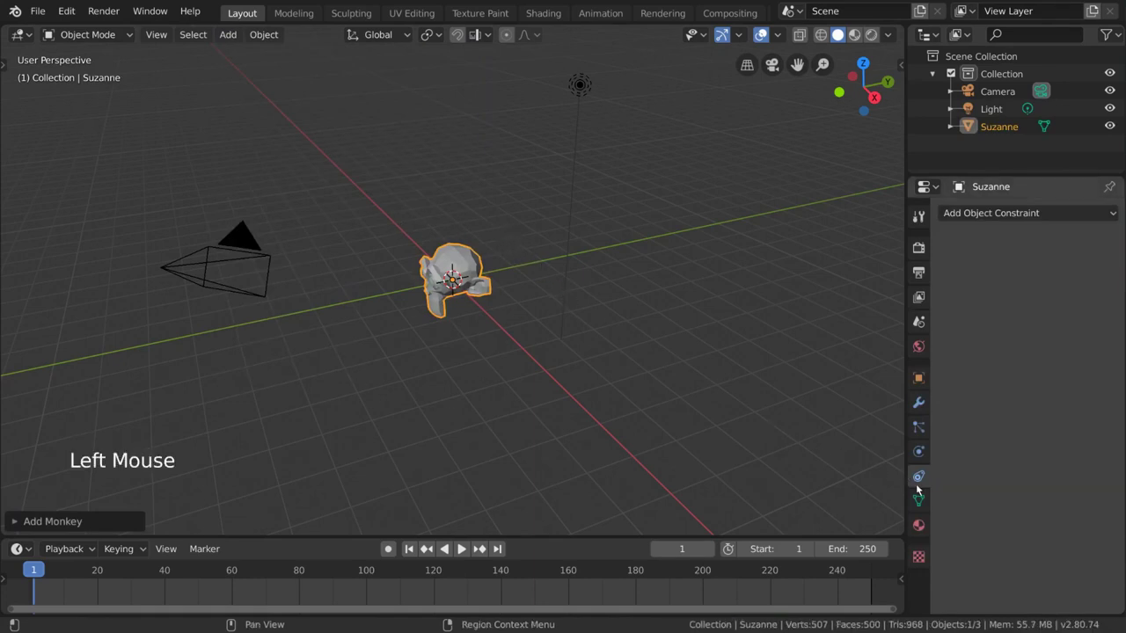
click(1061, 214)
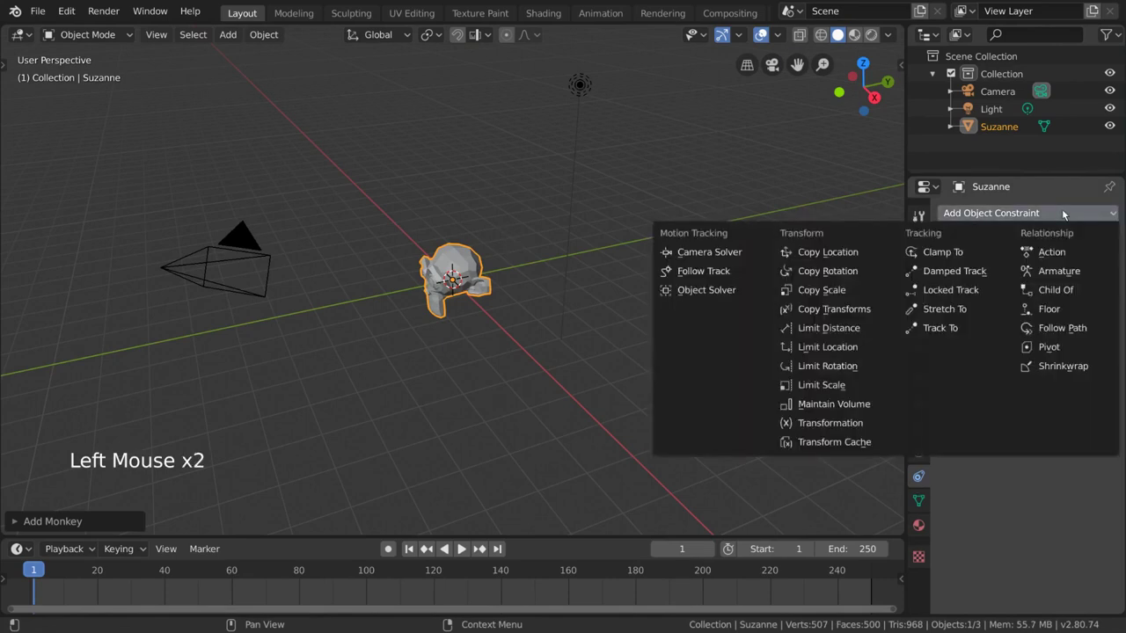
click(991, 335)
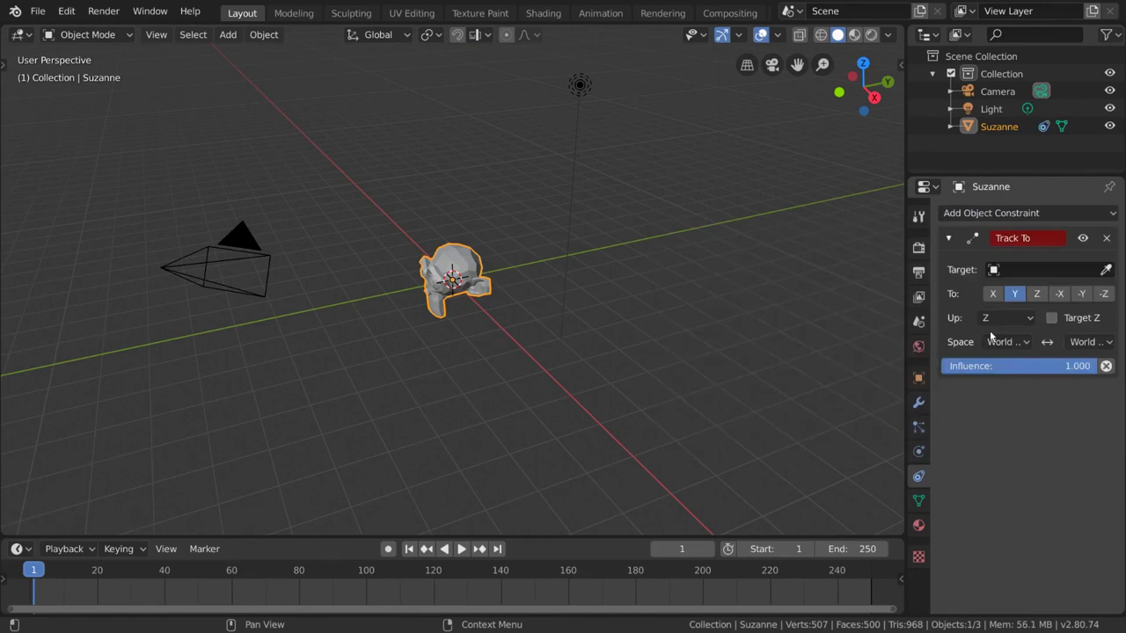
Set the Track To target to Light, clear it, and sample the light in the viewport as target again
click(1058, 277)
click(994, 309)
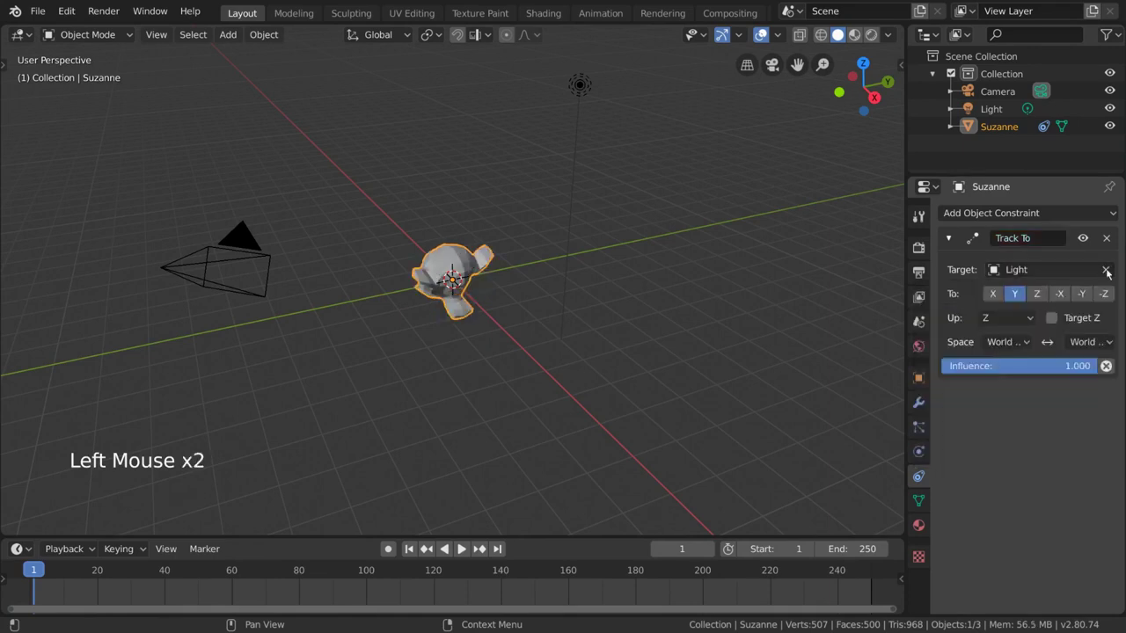
click(1107, 270)
click(1106, 270)
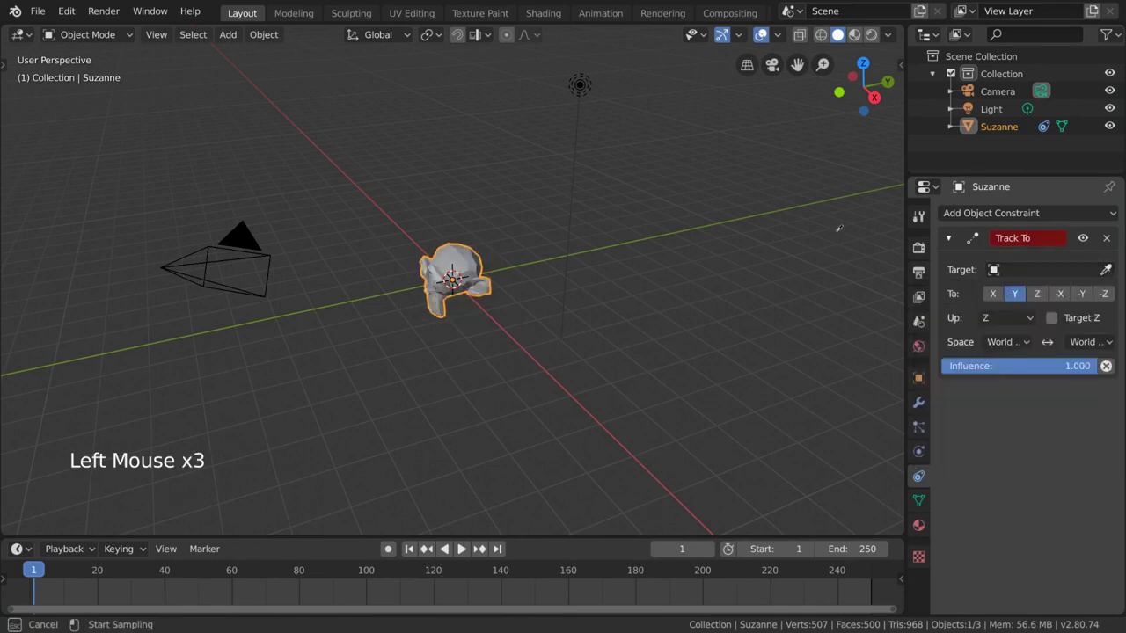
click(585, 96)
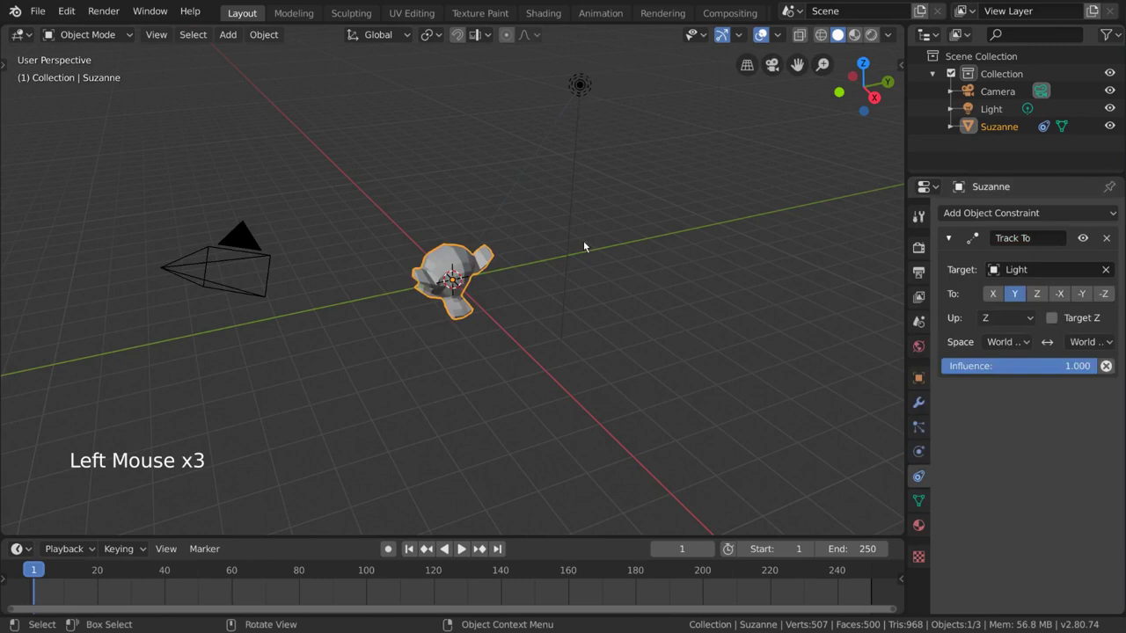
Try moving the monkey and the light to test the tracking, cancelling each move
middle_drag(584, 245, 565, 230)
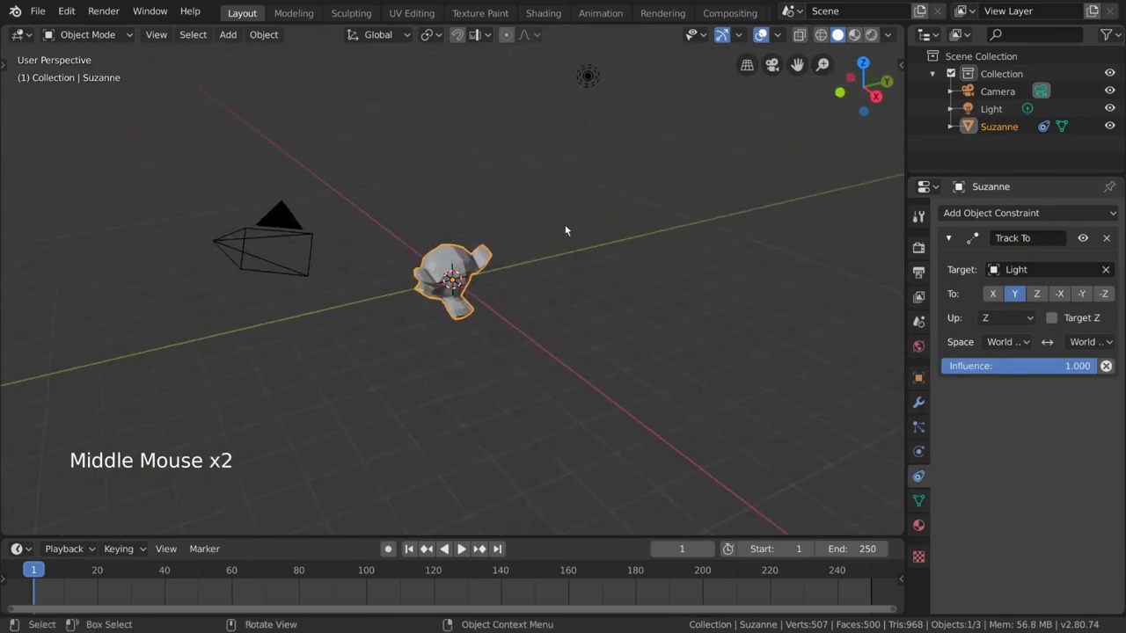
key(g)
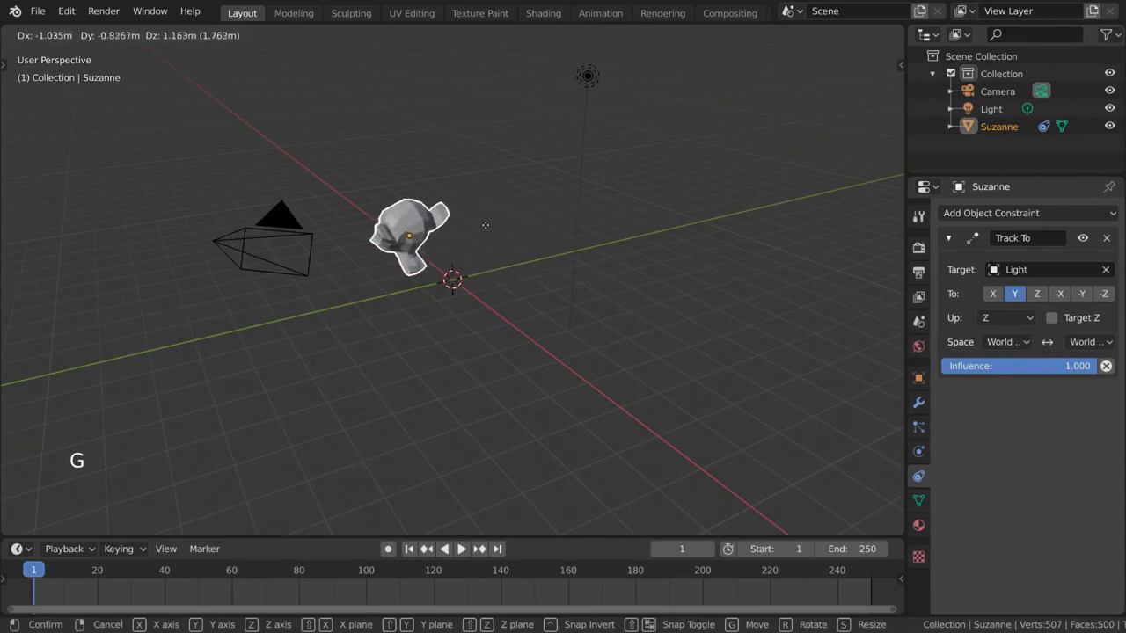
right_click(485, 225)
click(582, 126)
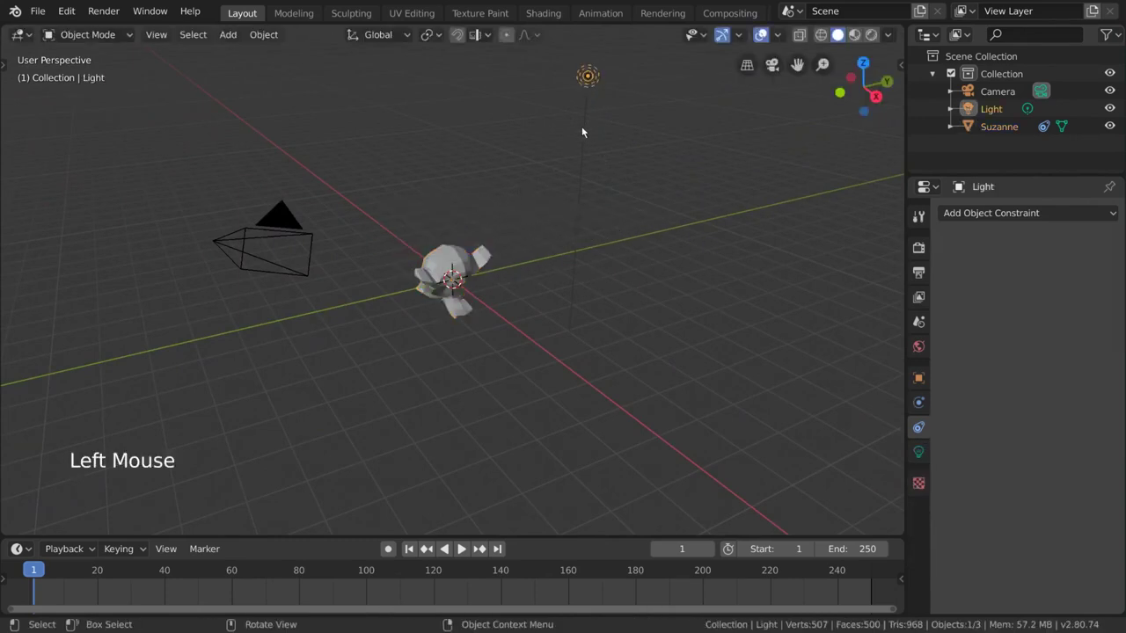
key(g)
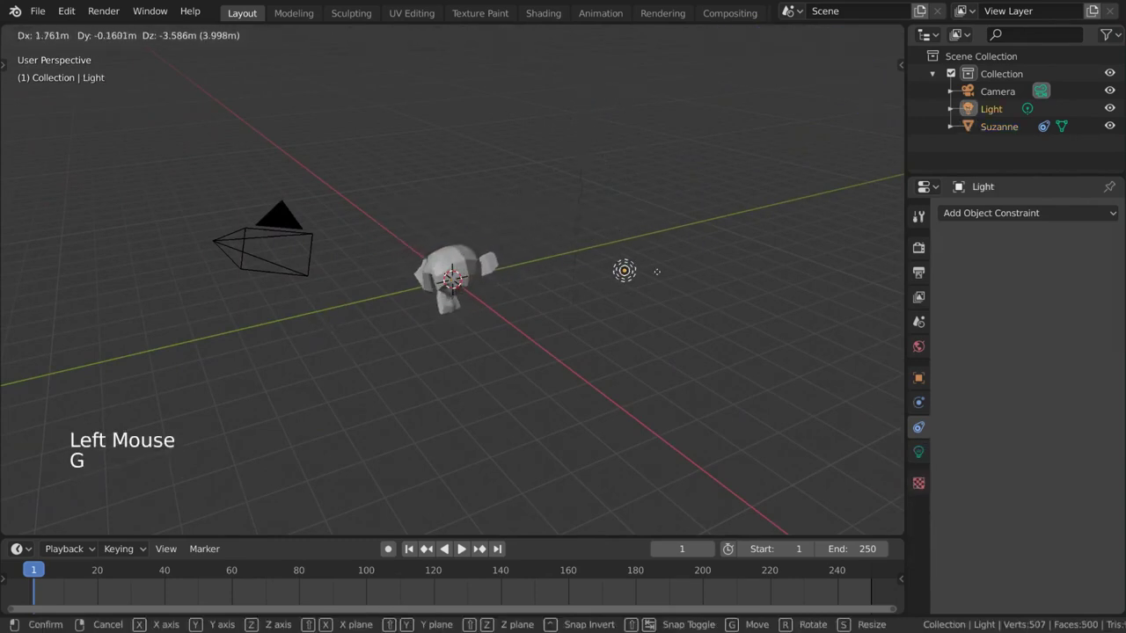
click(588, 75)
Try moving the monkey to different spots around the light twice, cancelling each move
click(450, 280)
key(g)
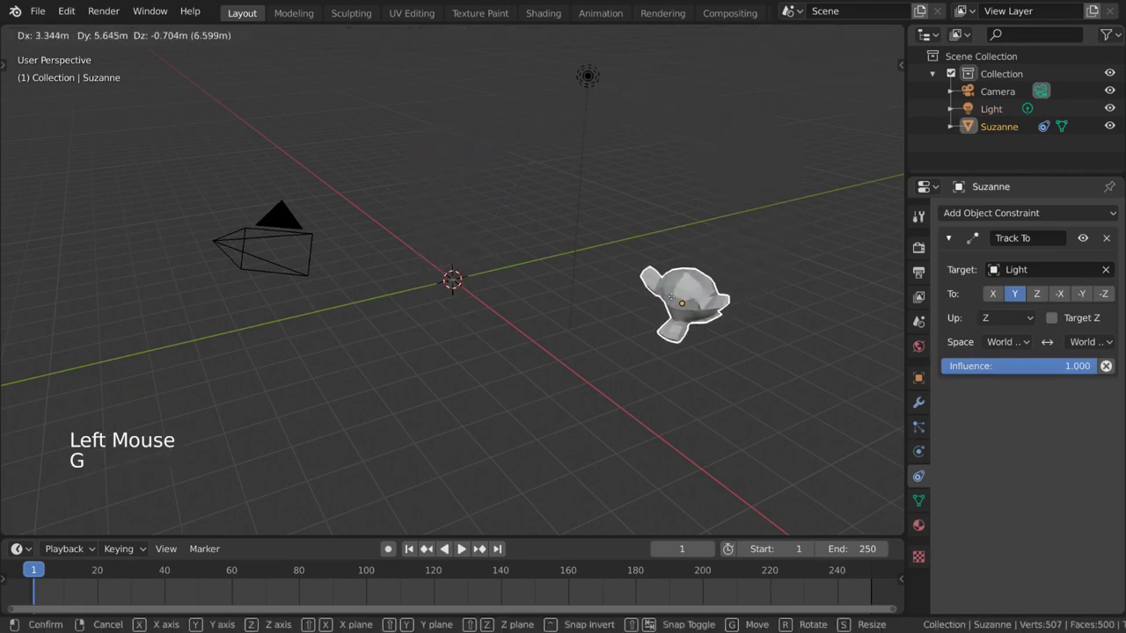
click(676, 233)
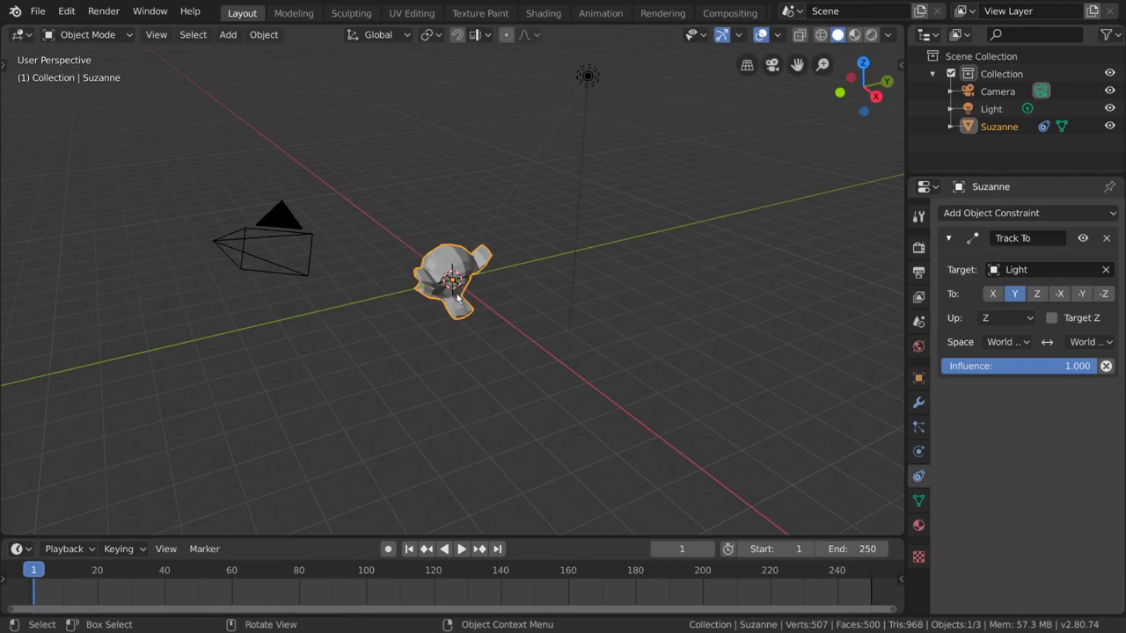
key(g)
right_click(851, 283)
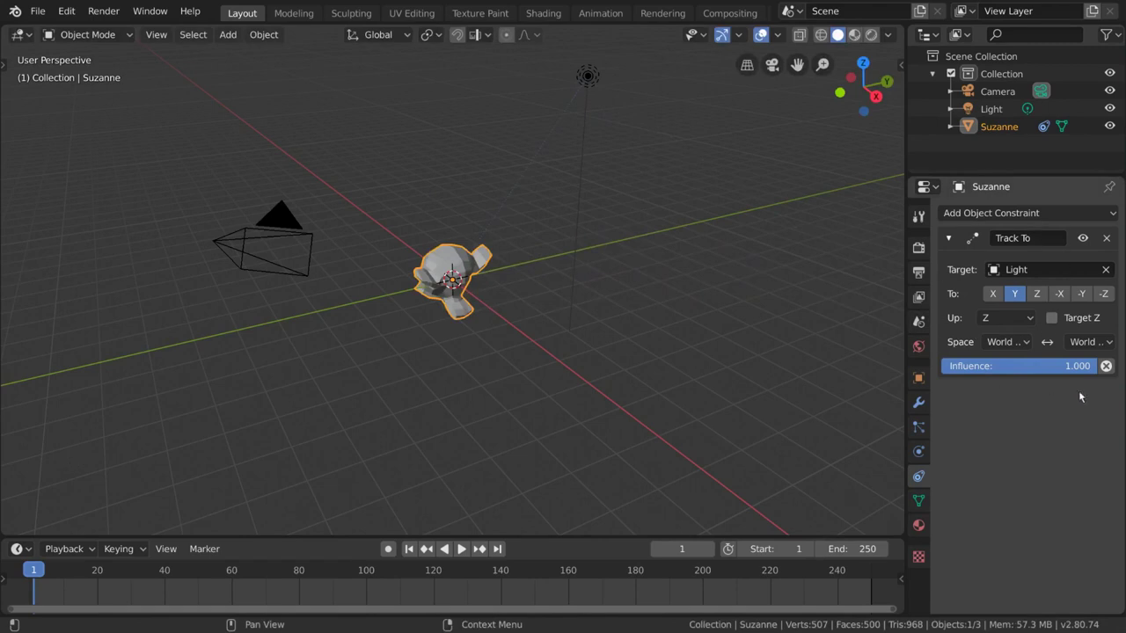
Try X and Z as the Track To constraint's tracking axis, and return it to Y
click(999, 296)
click(1016, 296)
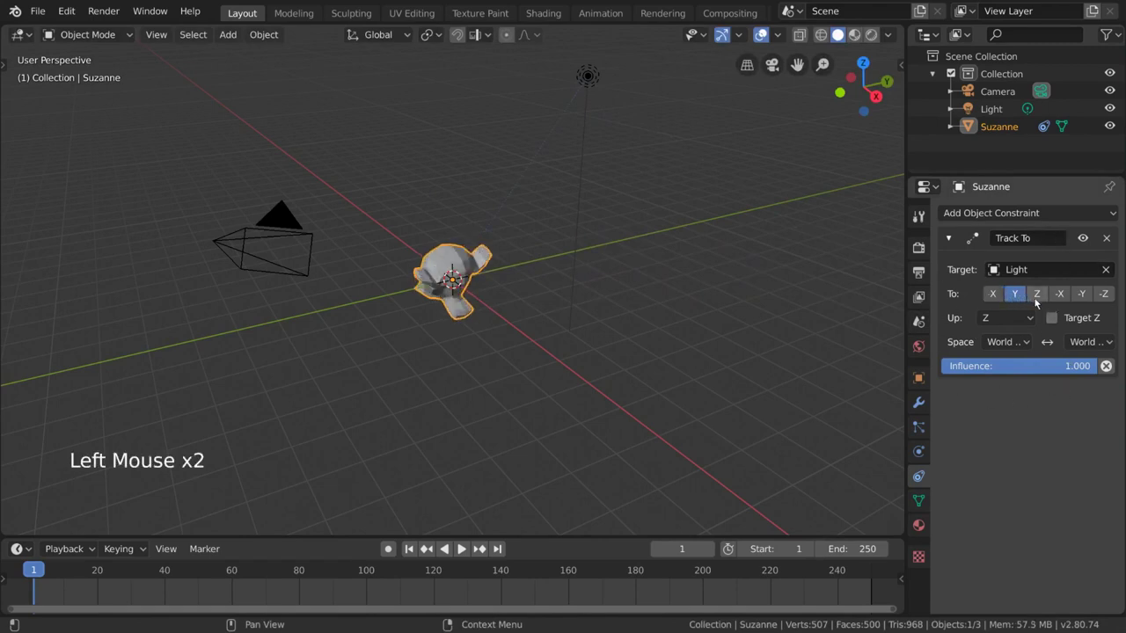
click(1036, 298)
click(1016, 296)
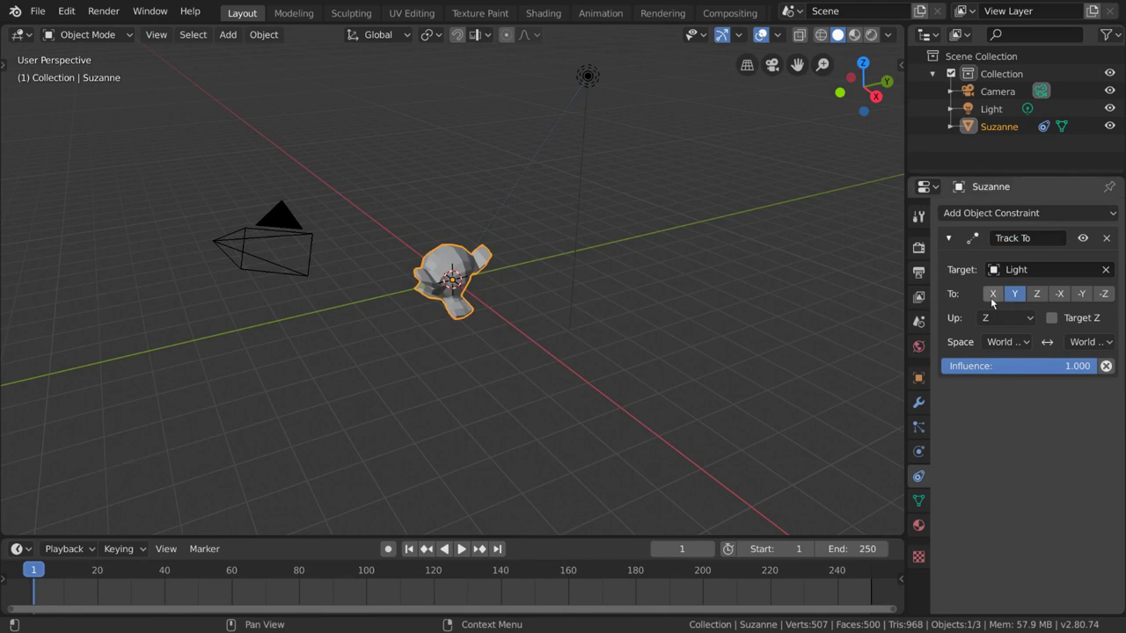
Enable the Axis option in the monkey's Viewport Display settings and inspect its local axes from another angle
click(918, 379)
scroll(976, 440, down, 3)
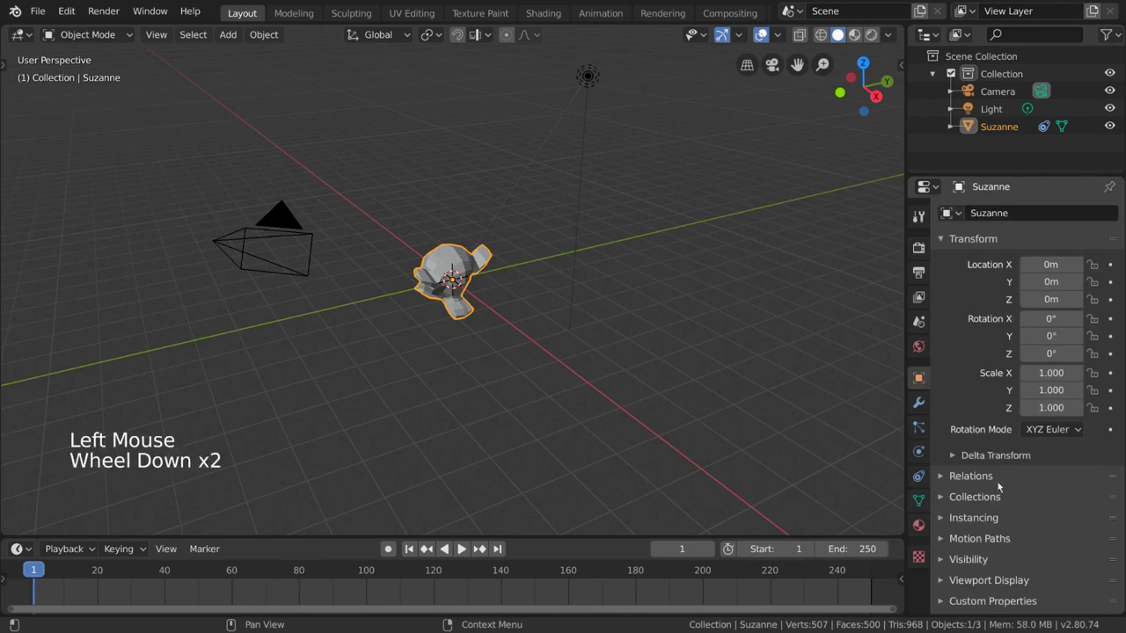
click(1033, 581)
scroll(1033, 528, down, 11)
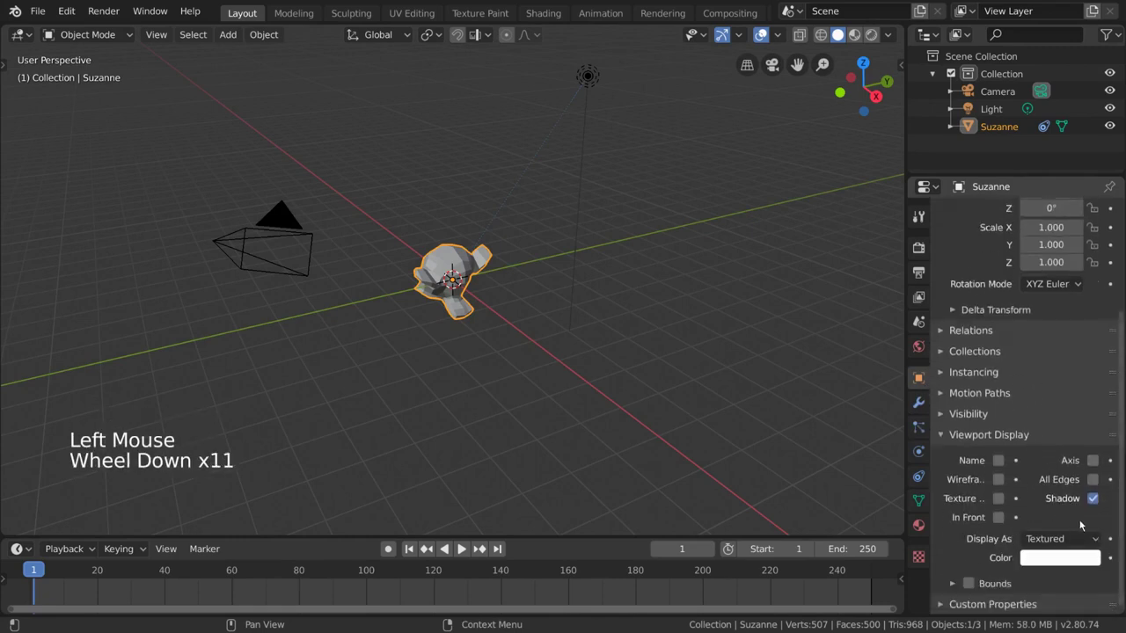
click(1092, 461)
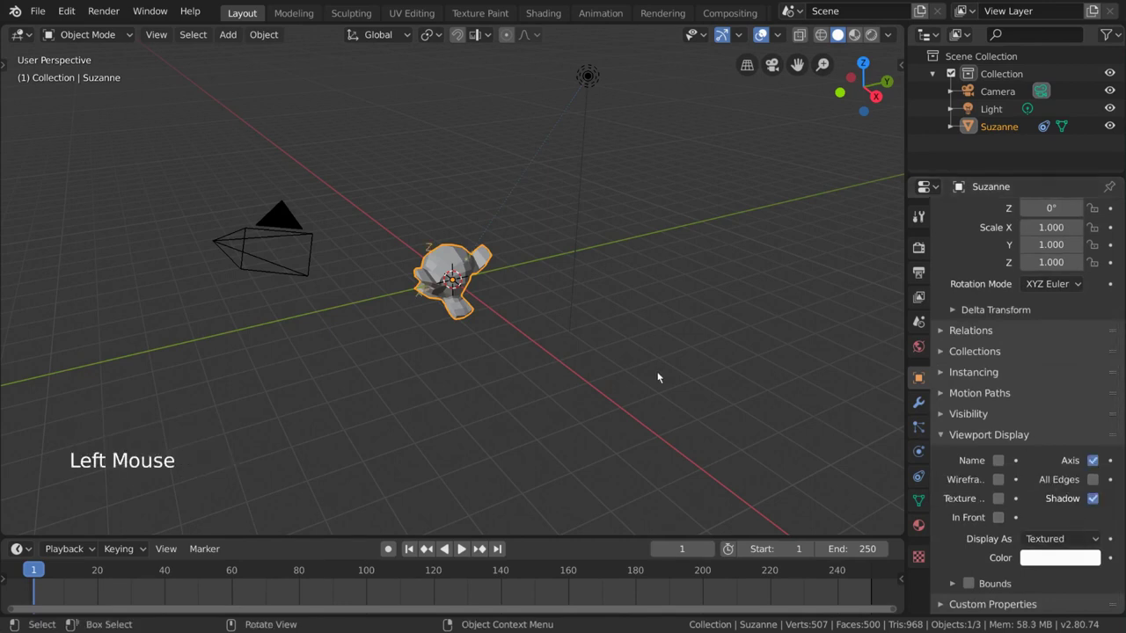
scroll(494, 311, up, 2)
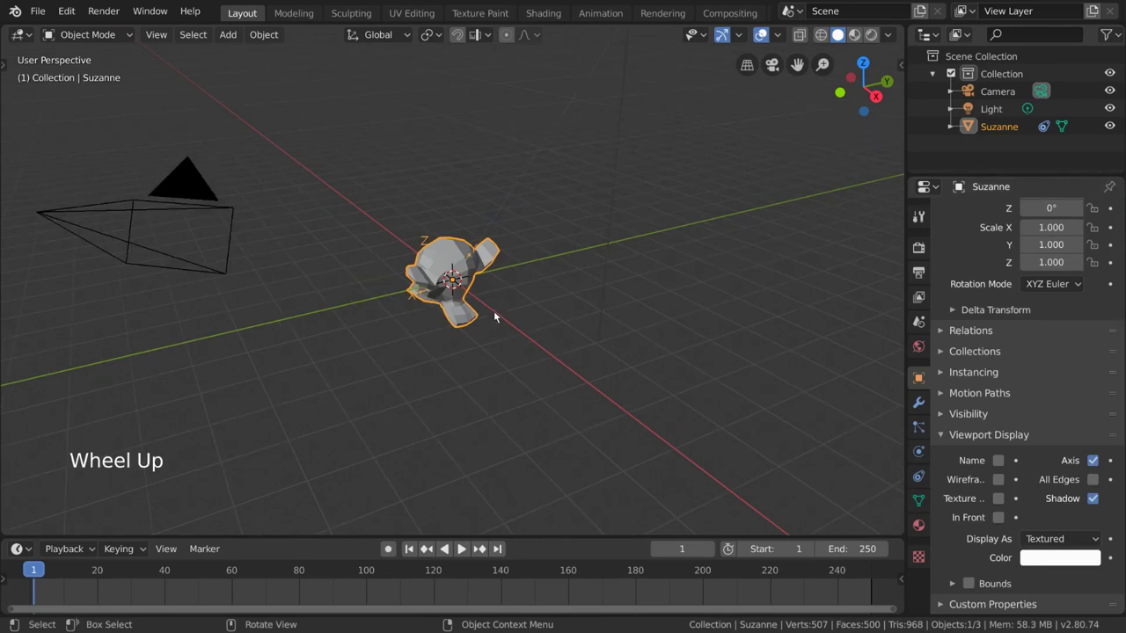
middle_drag(495, 310, 567, 299)
scroll(567, 299, down, 2)
shift+middle_drag(590, 254, 590, 302)
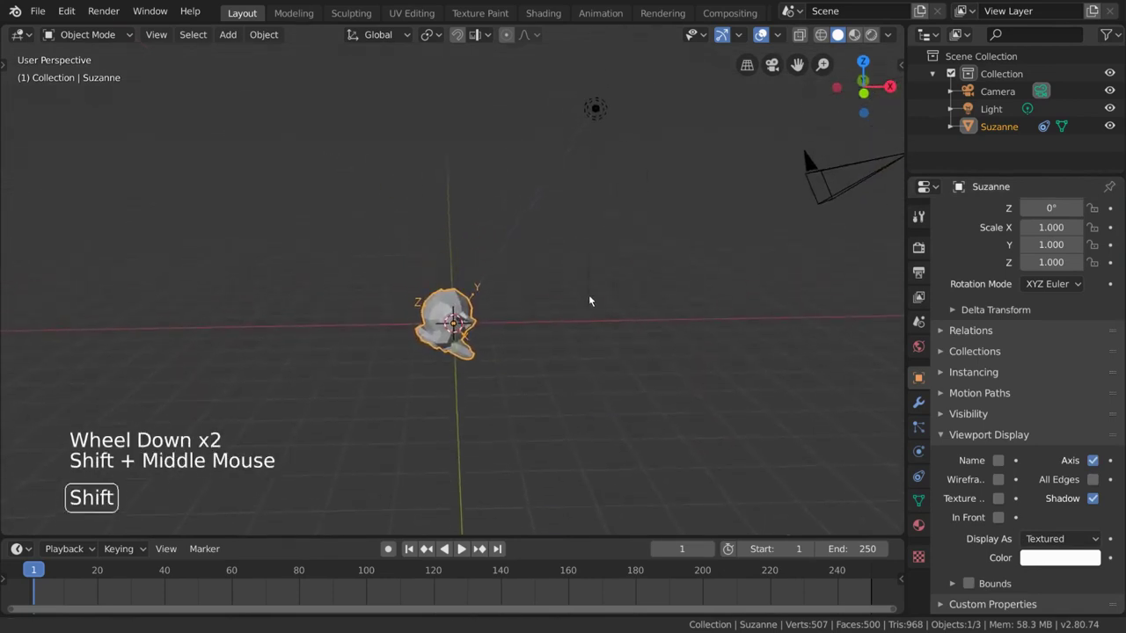
scroll(595, 309, up, 1)
Move the monkey up above the world origin and set its Track To constraint's tracking axis to -Y
click(919, 476)
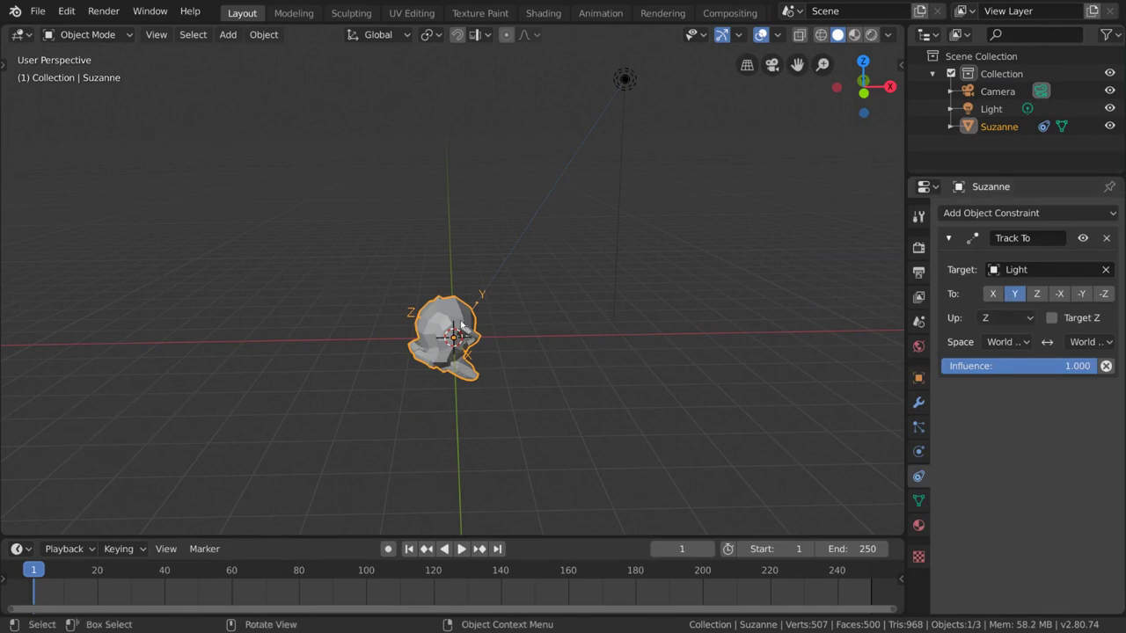
middle_drag(611, 350, 606, 360)
key(g)
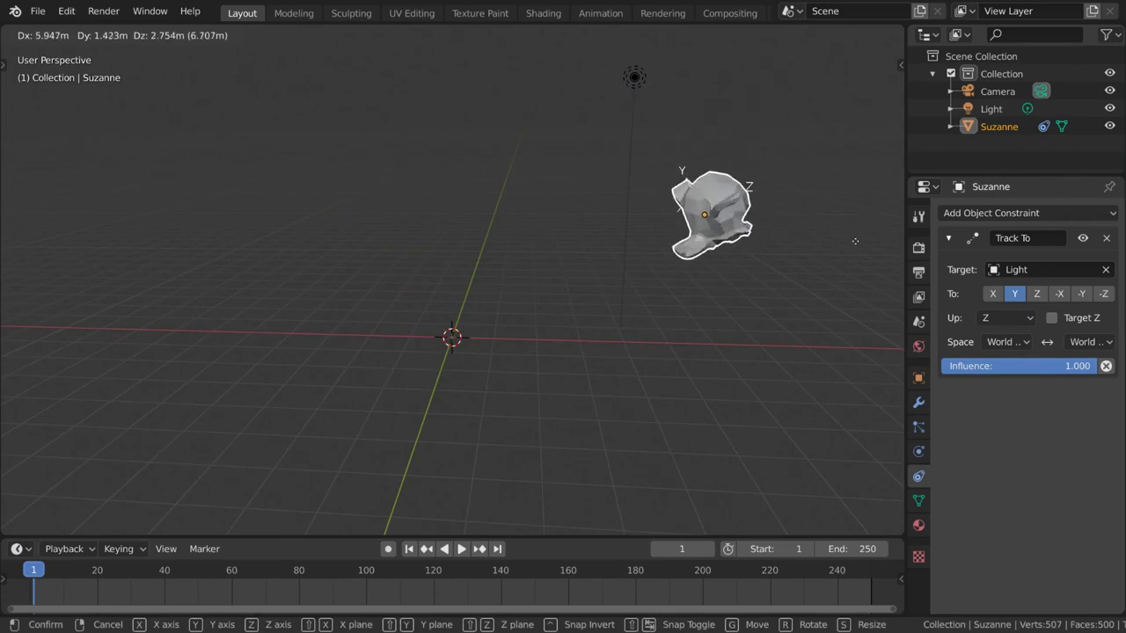
click(595, 187)
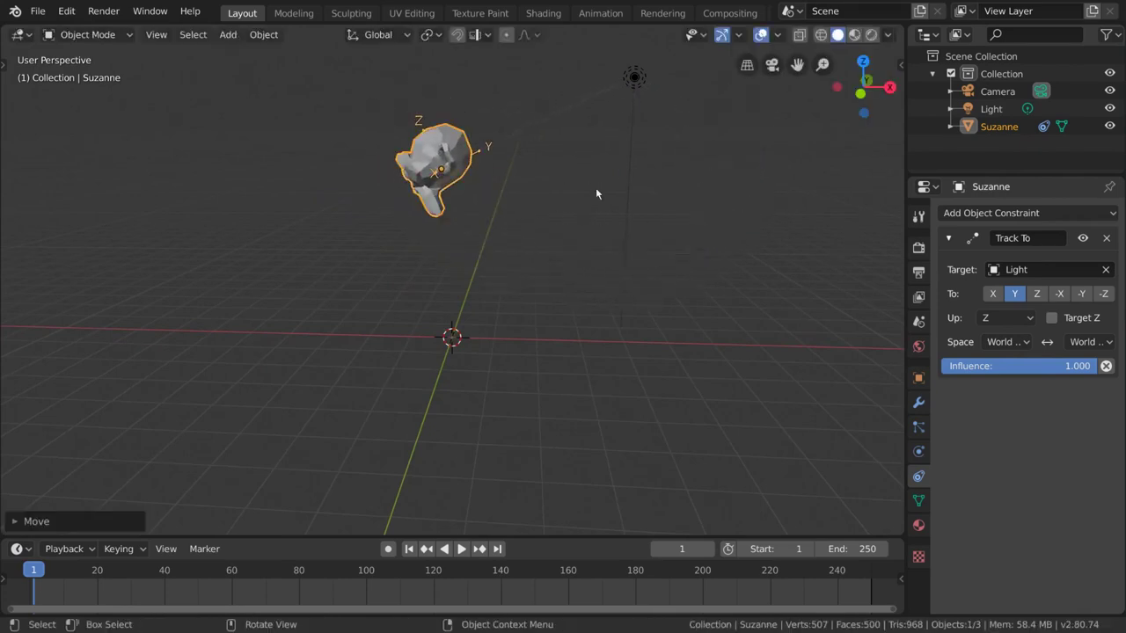
shift+middle_drag(642, 185, 627, 255)
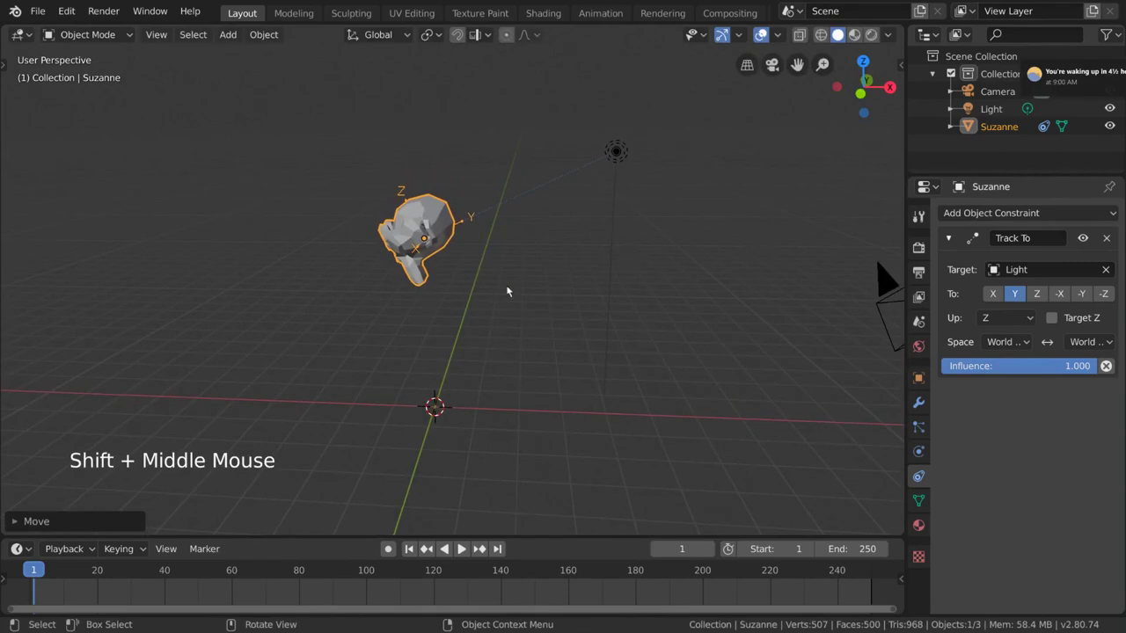
click(1082, 296)
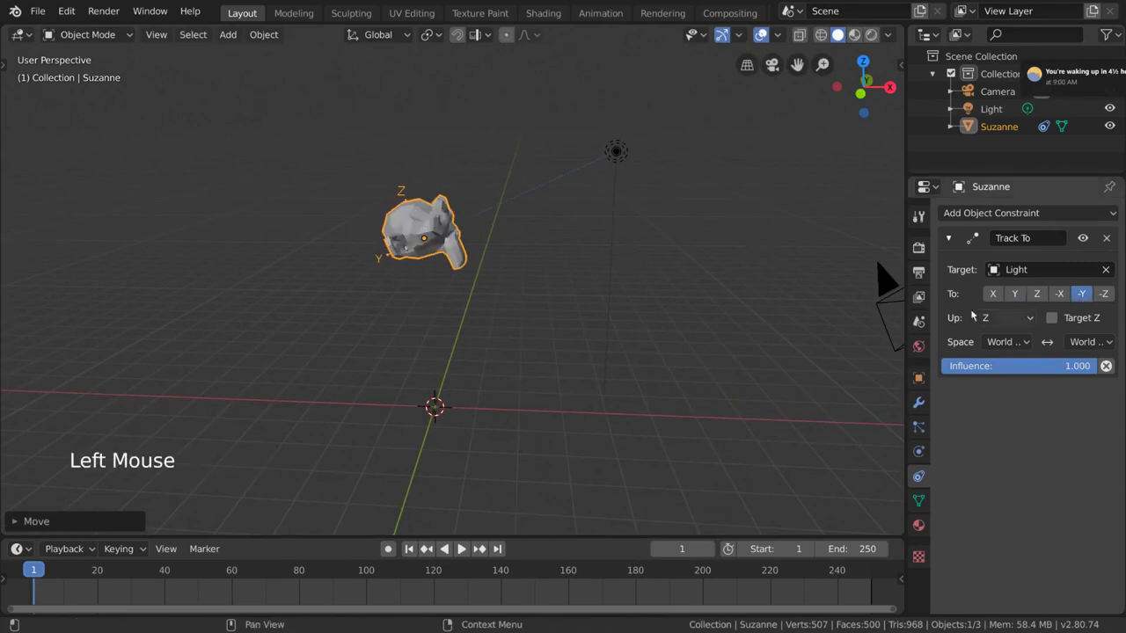
Move the monkey around the light with its height locked to test the Track To constraint's -Y tracking axis
key(g)
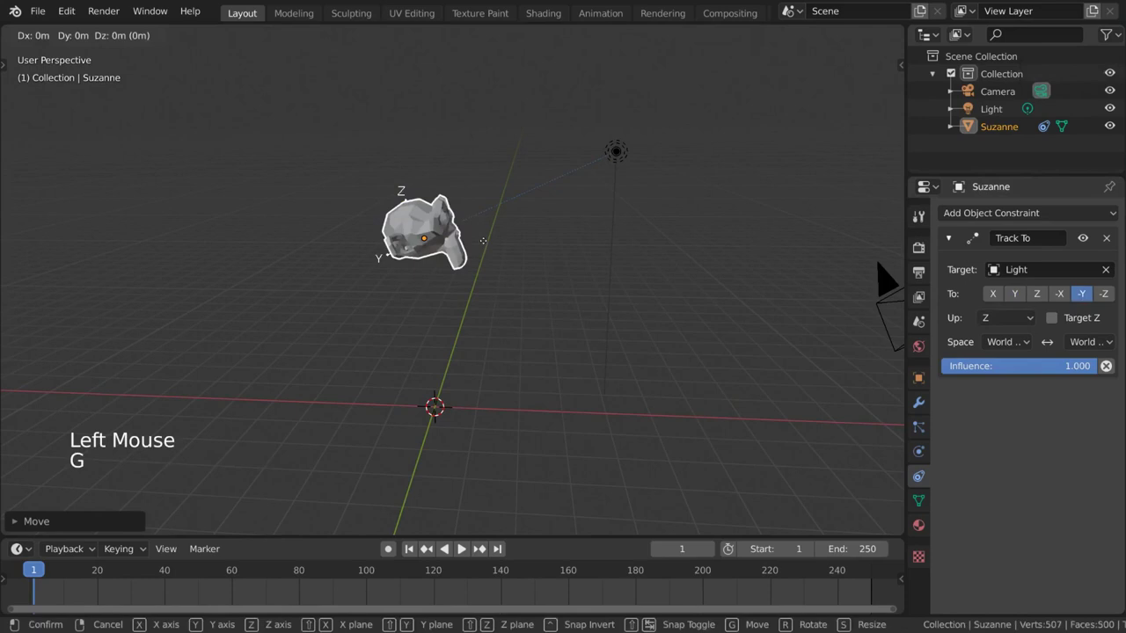
right_click(532, 298)
key(g)
key(shift+z)
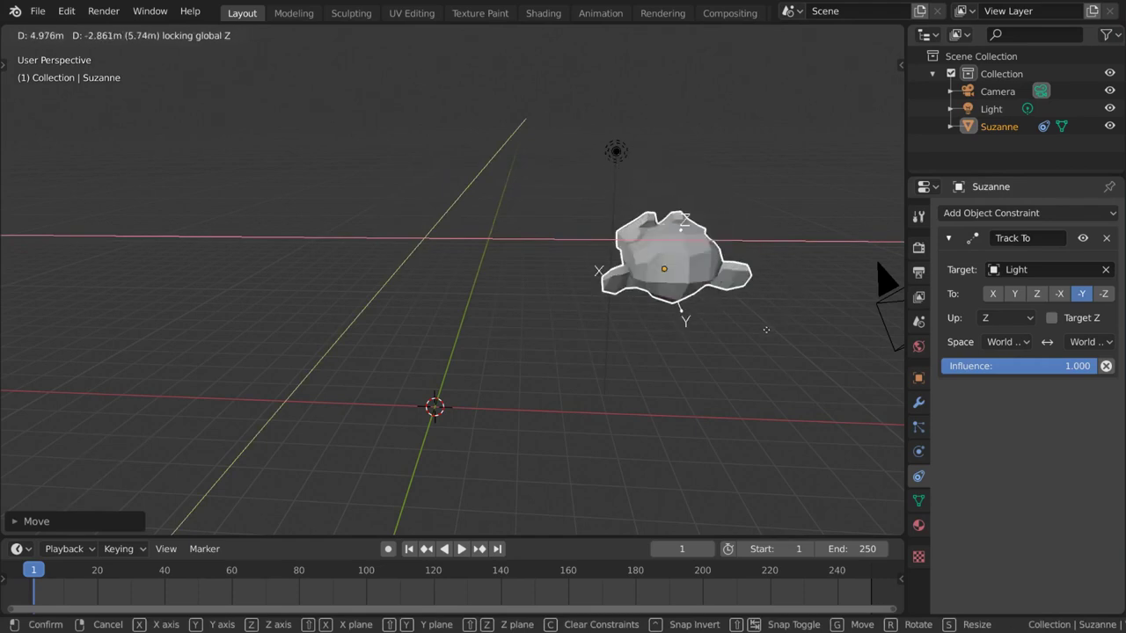
click(585, 265)
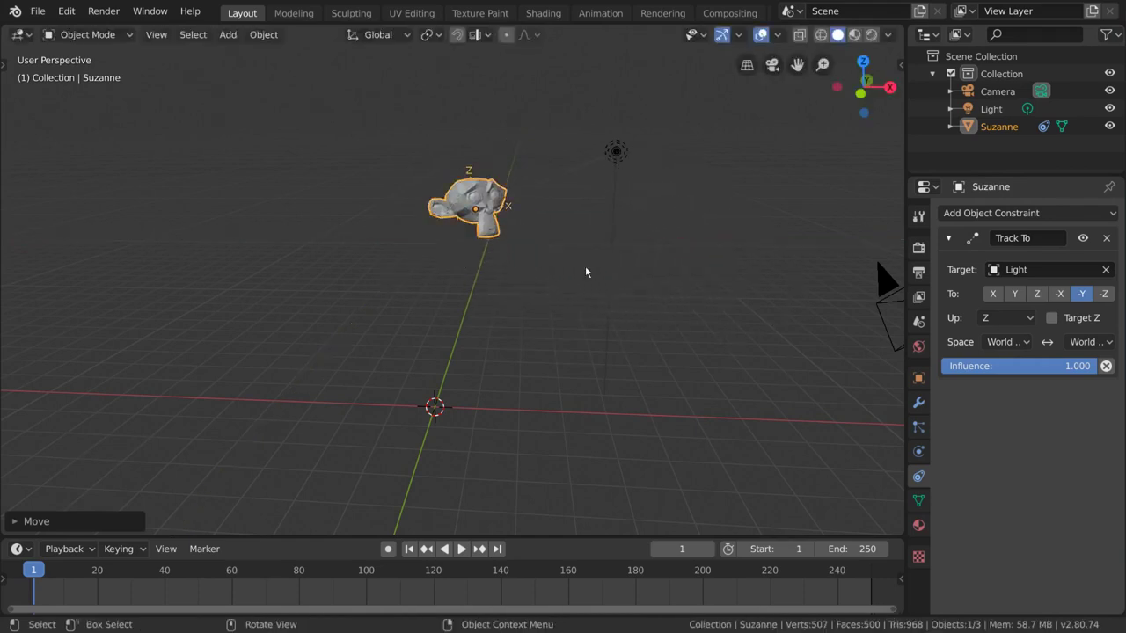
Clear the monkey's location and replace its Track To constraint with a Locked Track constraint targeting Light
click(1108, 239)
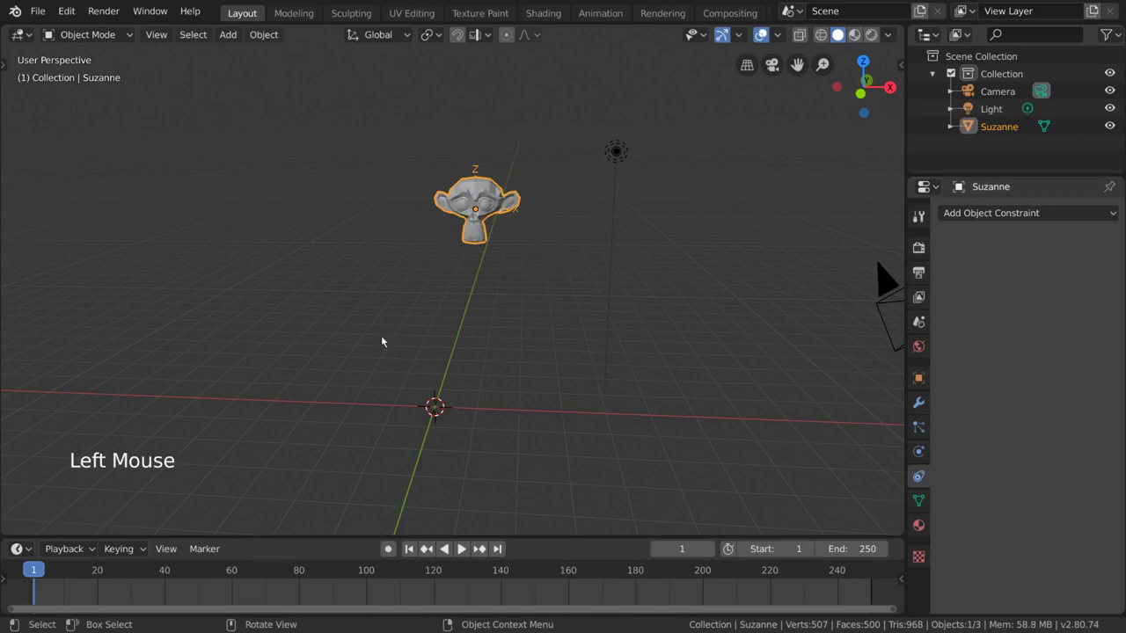
key(alt+g)
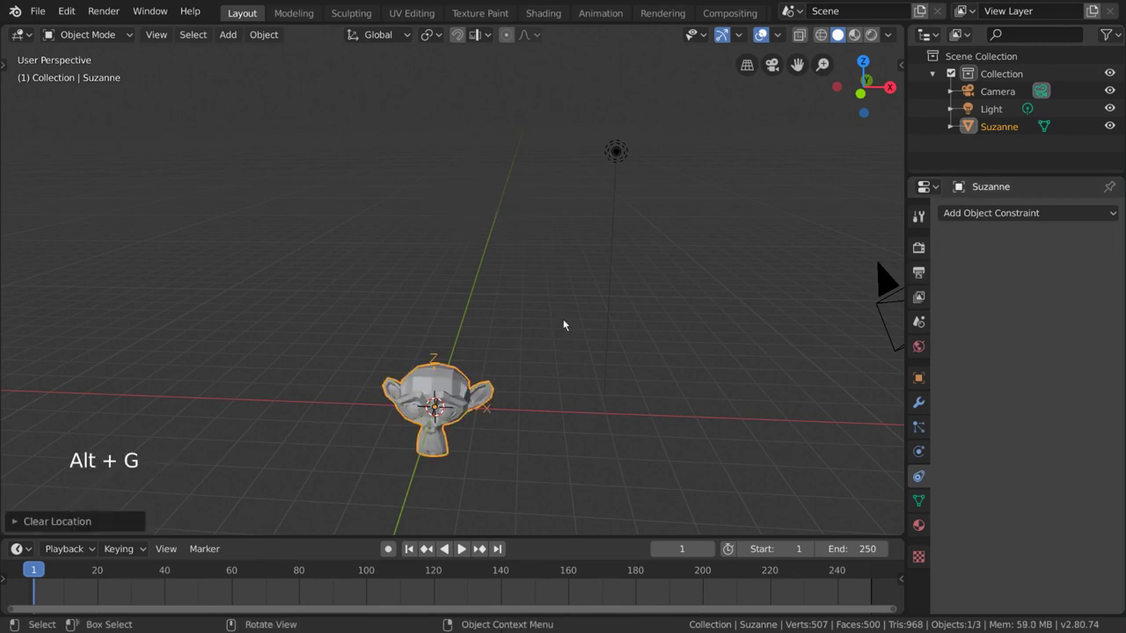
click(1082, 214)
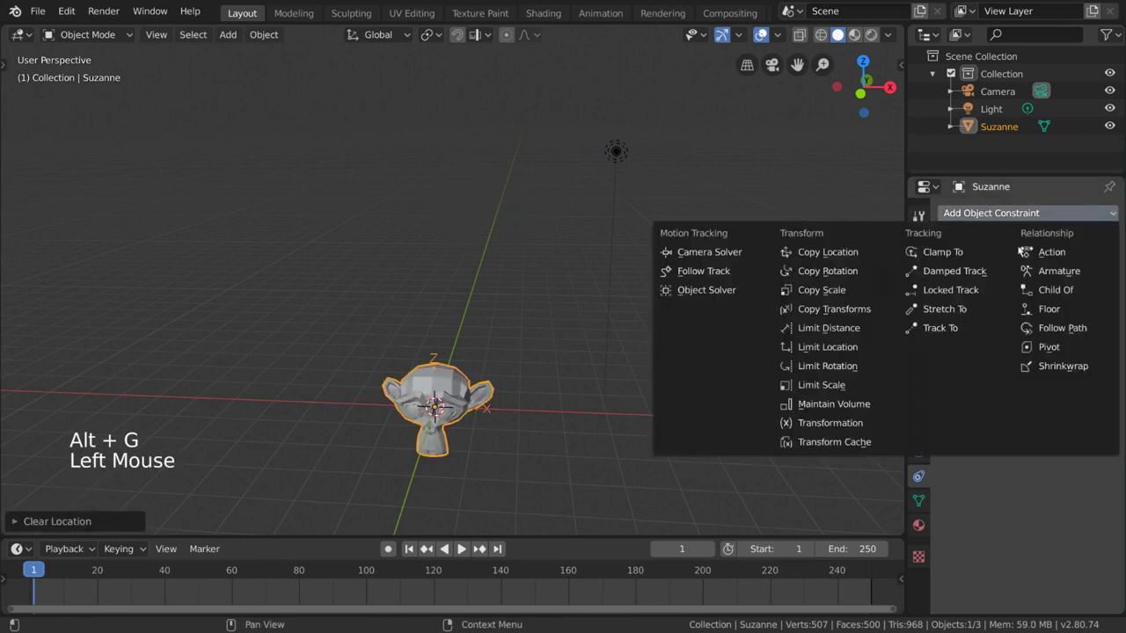
click(1002, 295)
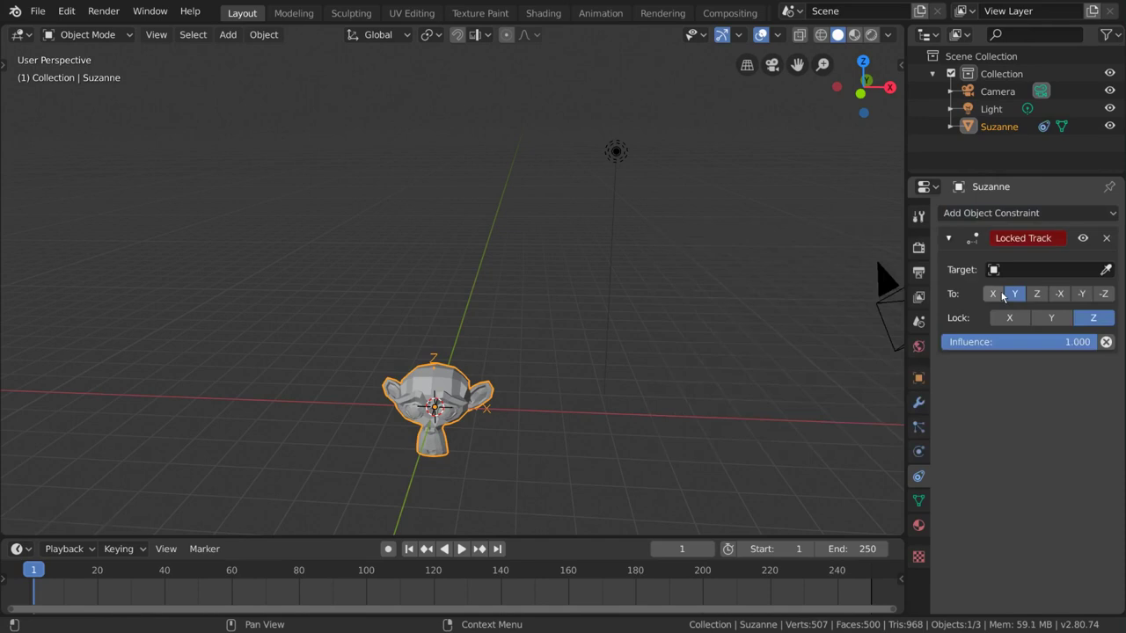
click(1043, 273)
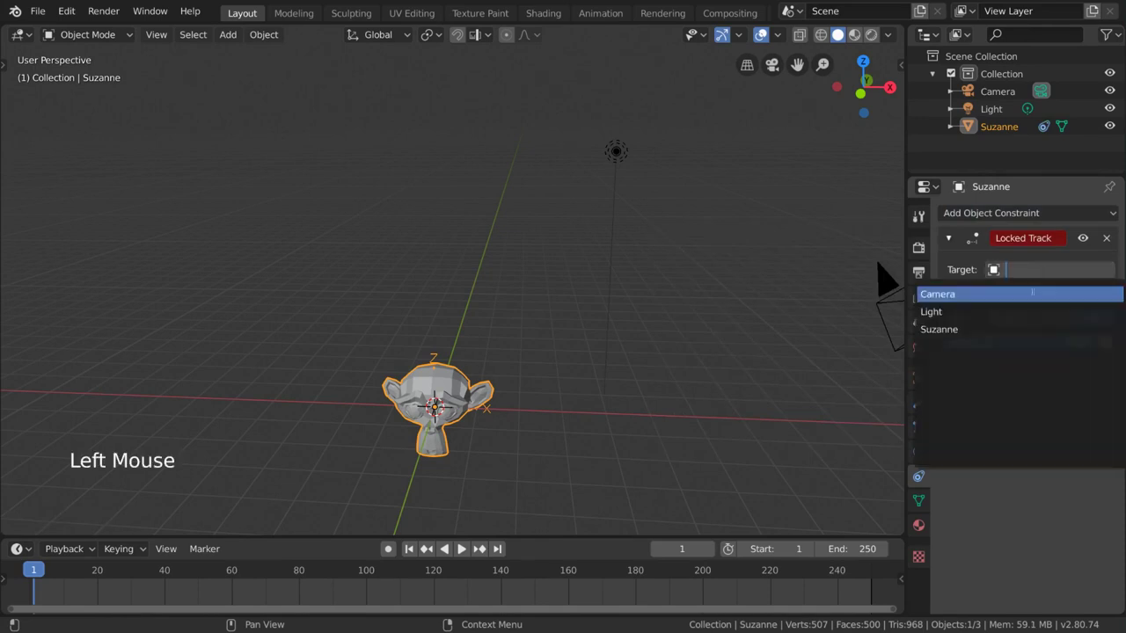
click(1032, 312)
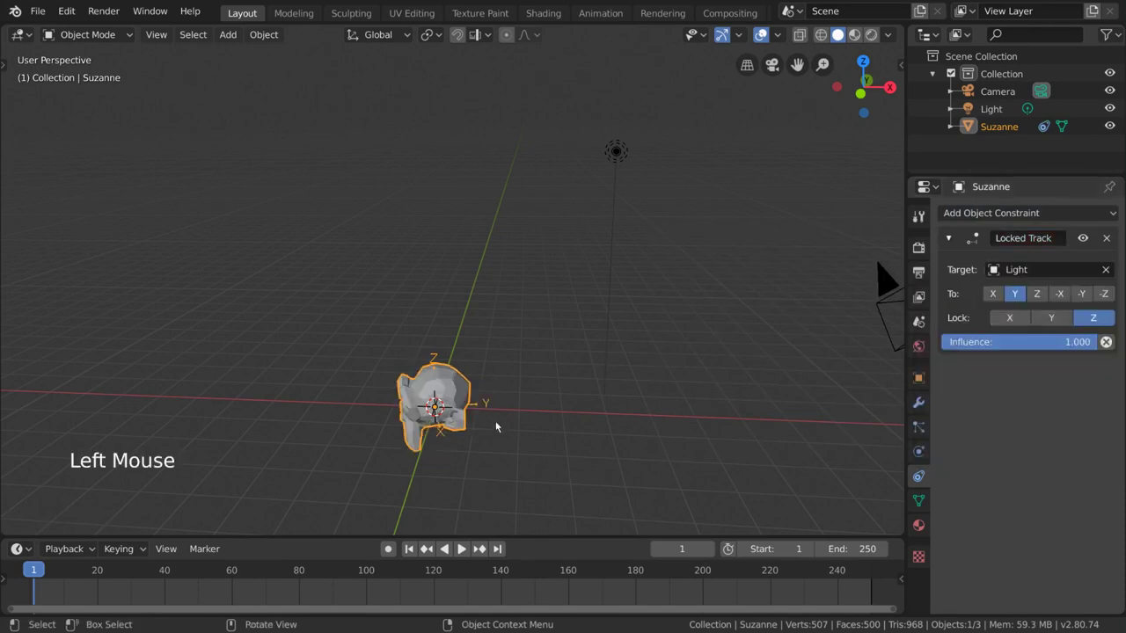
Move the monkey up above the world origin, and shift it horizontally with global Z locked to test the Locked Track constraint
key(g)
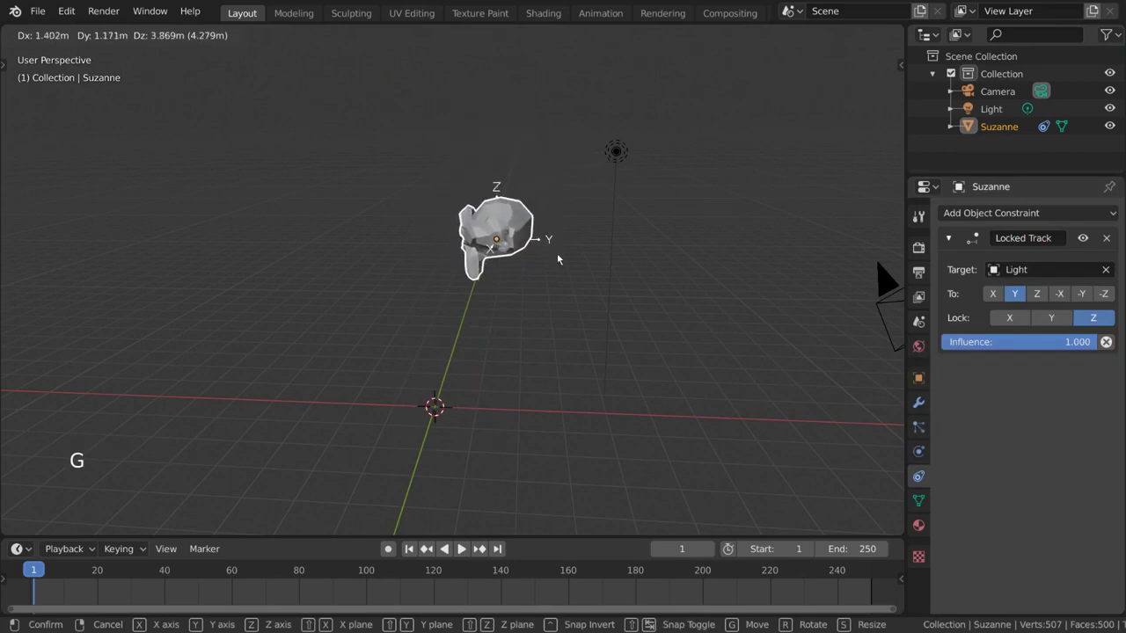
click(558, 259)
key(g)
key(shift+z)
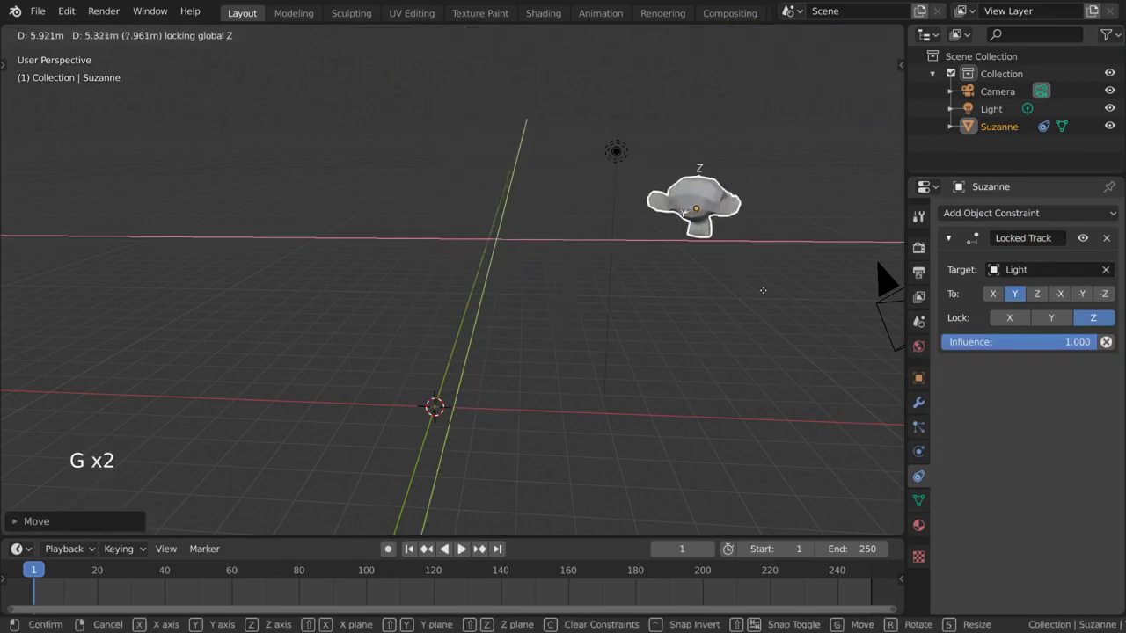
right_click(644, 344)
Set the Locked Track tracking axis to -Y and move the monkey around the light, both horizontally and along global Z
click(1082, 296)
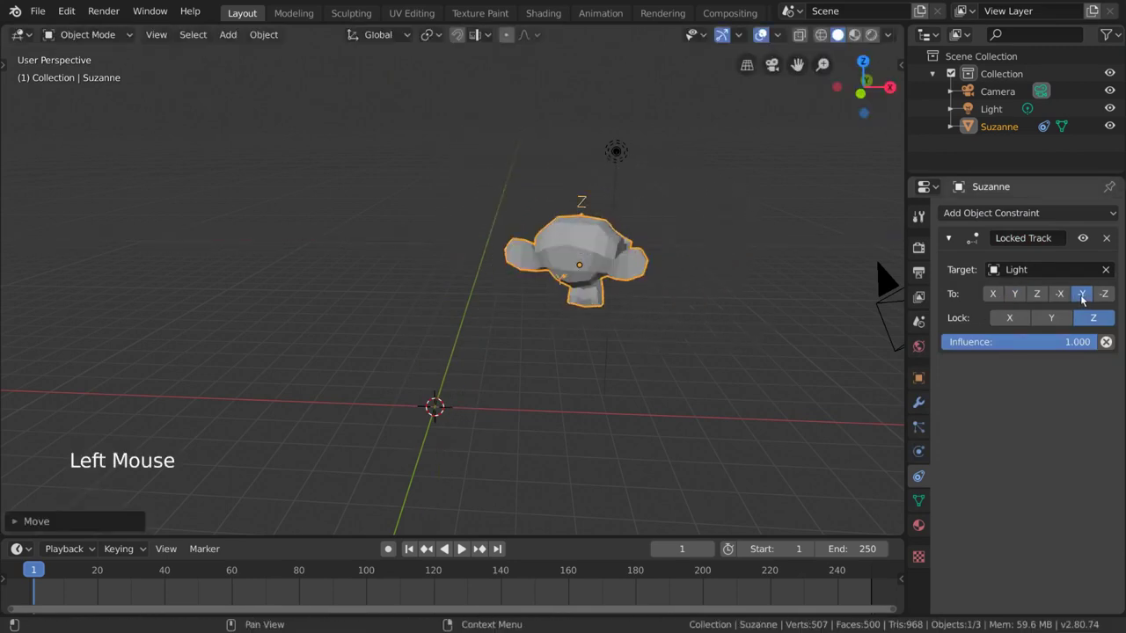
key(g)
key(shift+z)
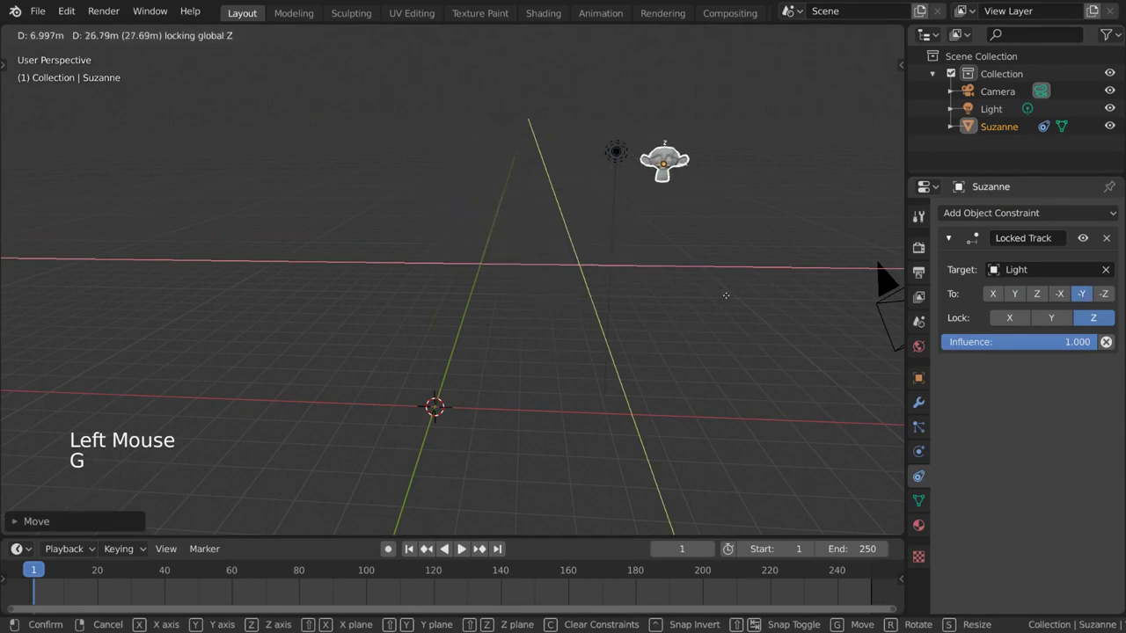
key(g)
key(z)
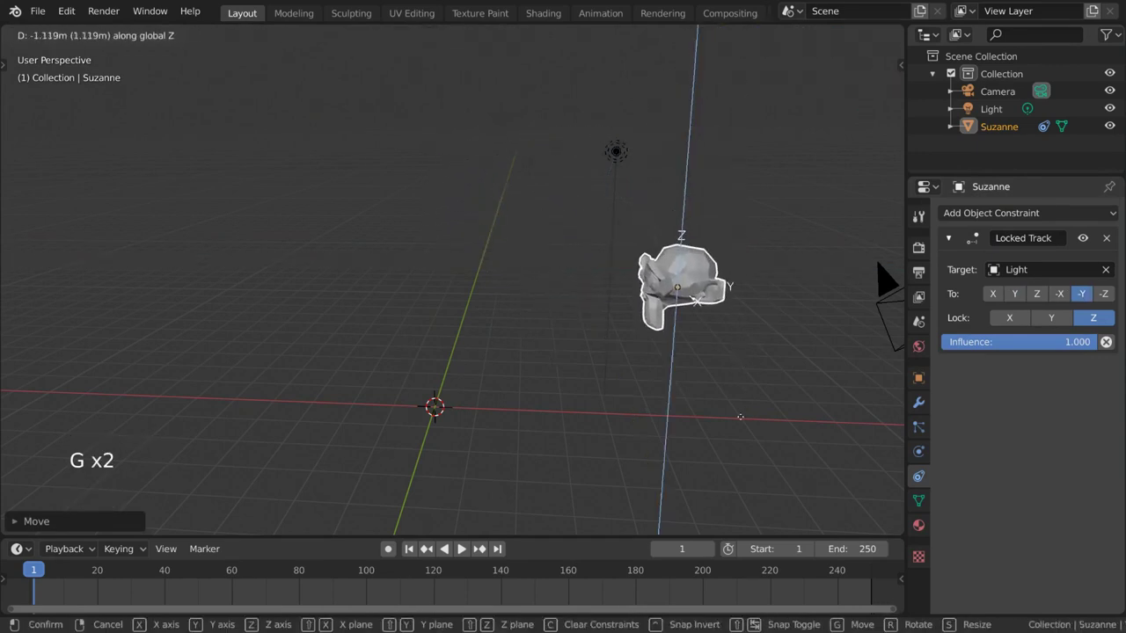
click(739, 417)
key(g)
click(792, 409)
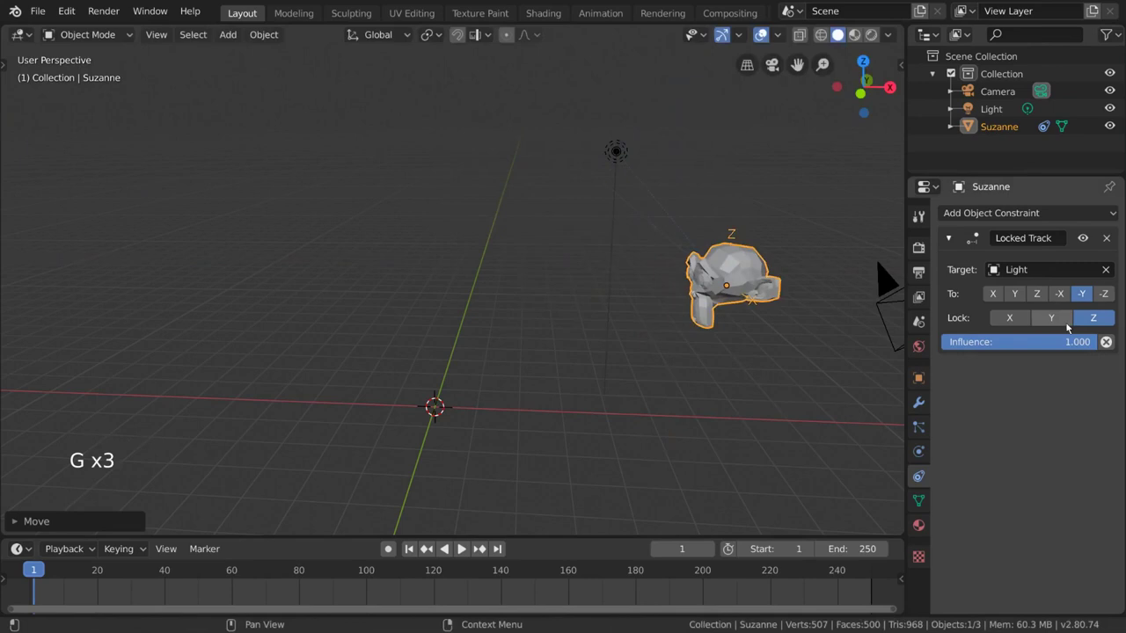
Set the Locked Track constraint's lock axis to X and move the monkey up to about the light's height
click(1021, 318)
key(g)
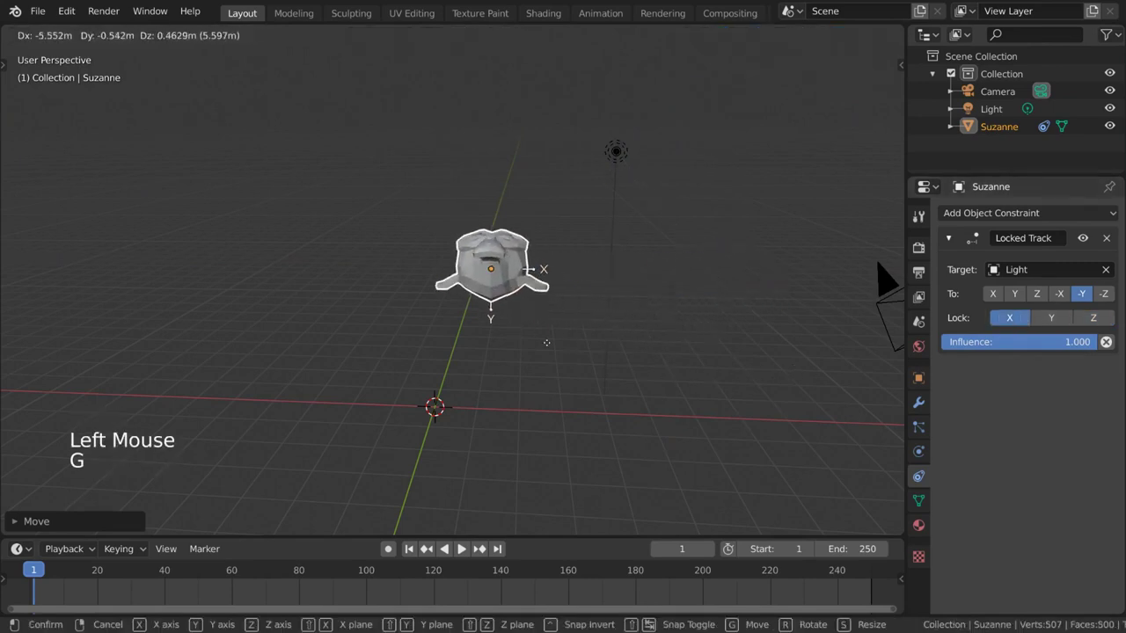
click(547, 233)
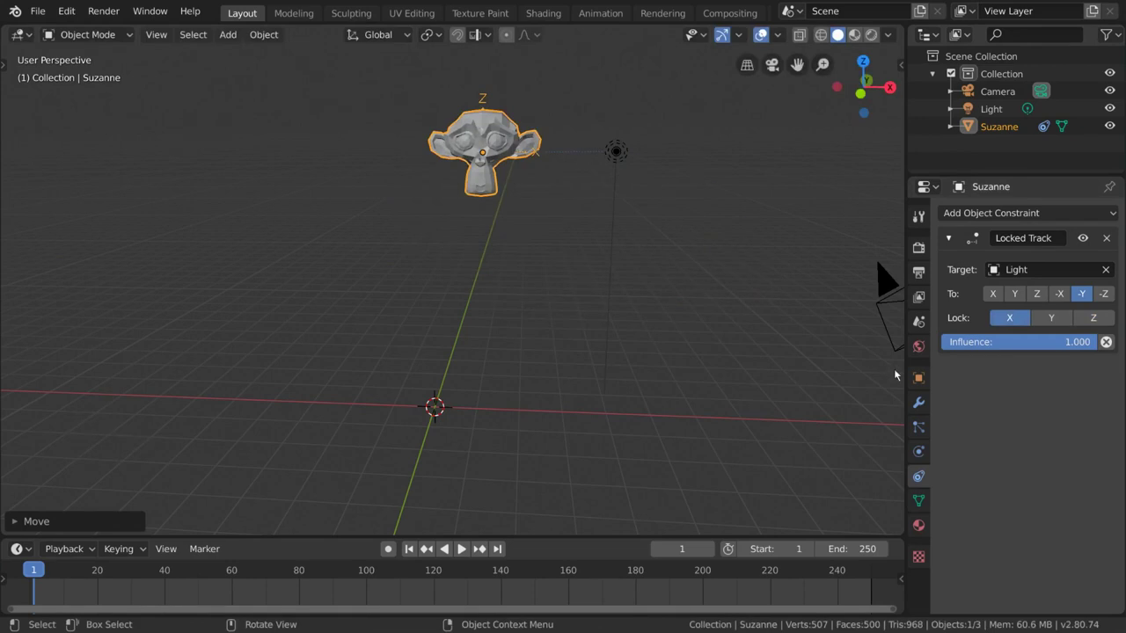
Replace the monkey's Locked Track constraint with a Stretch To constraint targeting Light
click(1107, 237)
click(1029, 213)
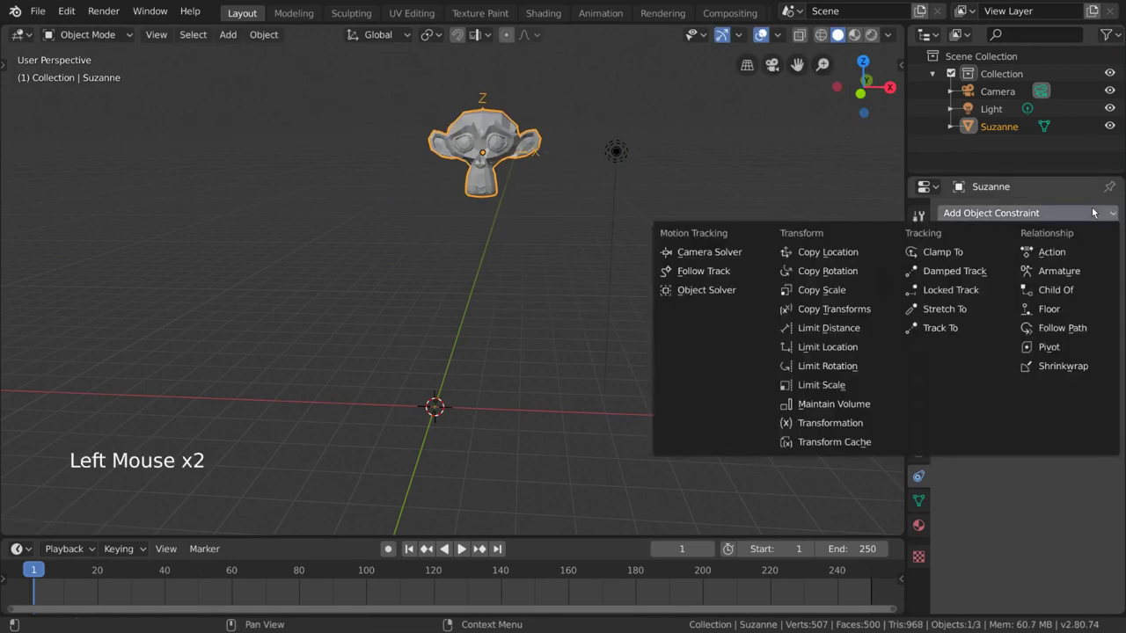
click(959, 312)
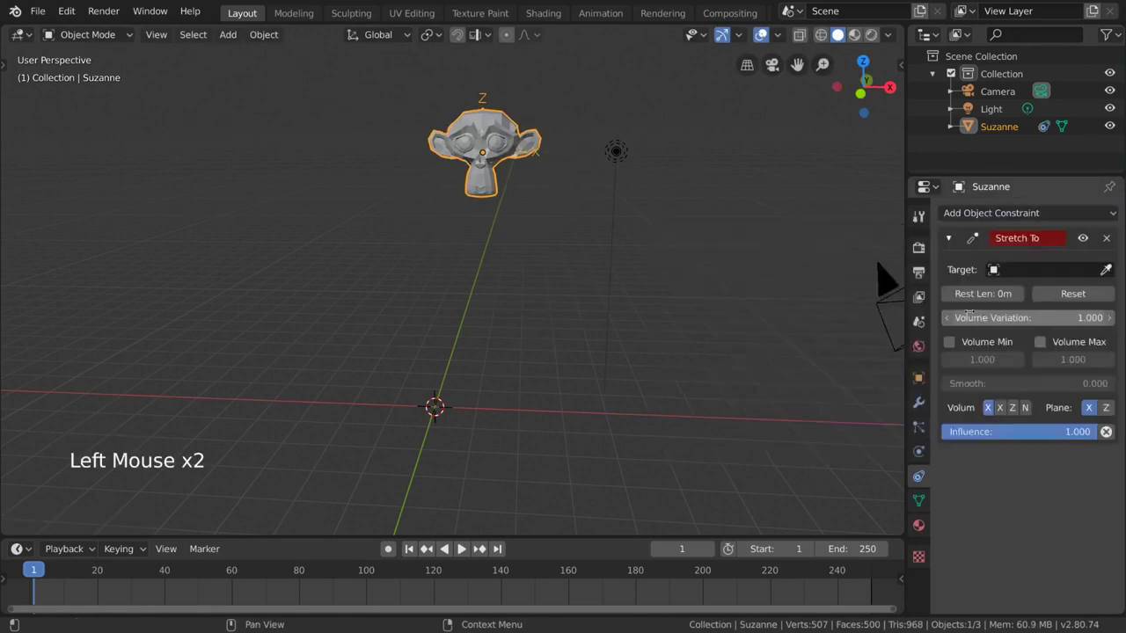
click(618, 204)
Test the Stretch To constraint by moving the monkey away from the light and back, leaving it close to the light
key(g)
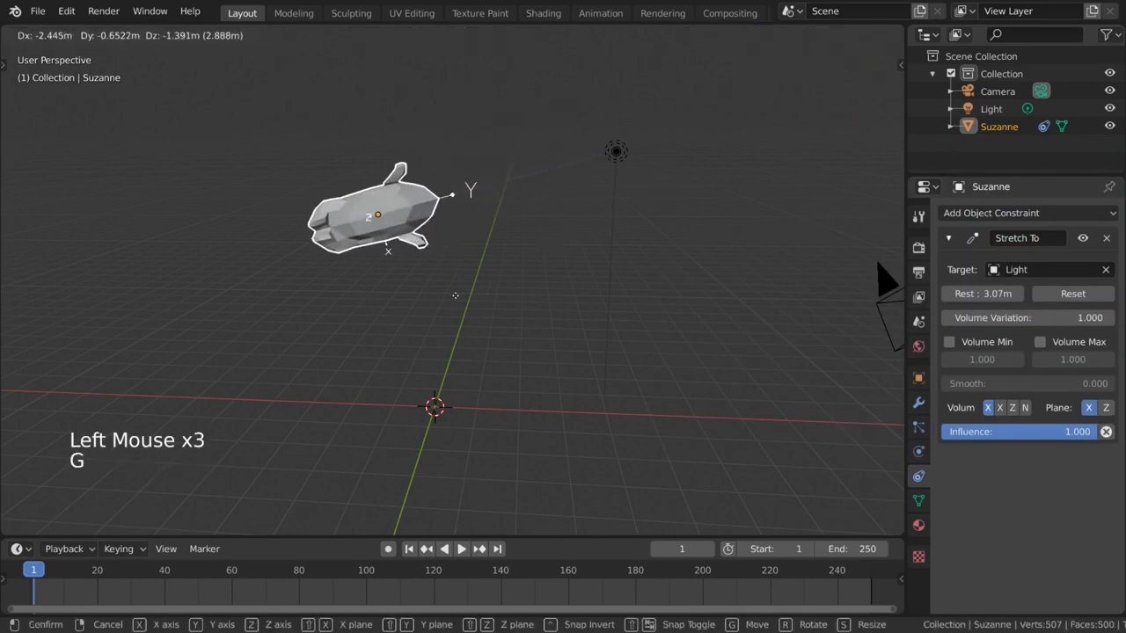
click(460, 303)
key(g)
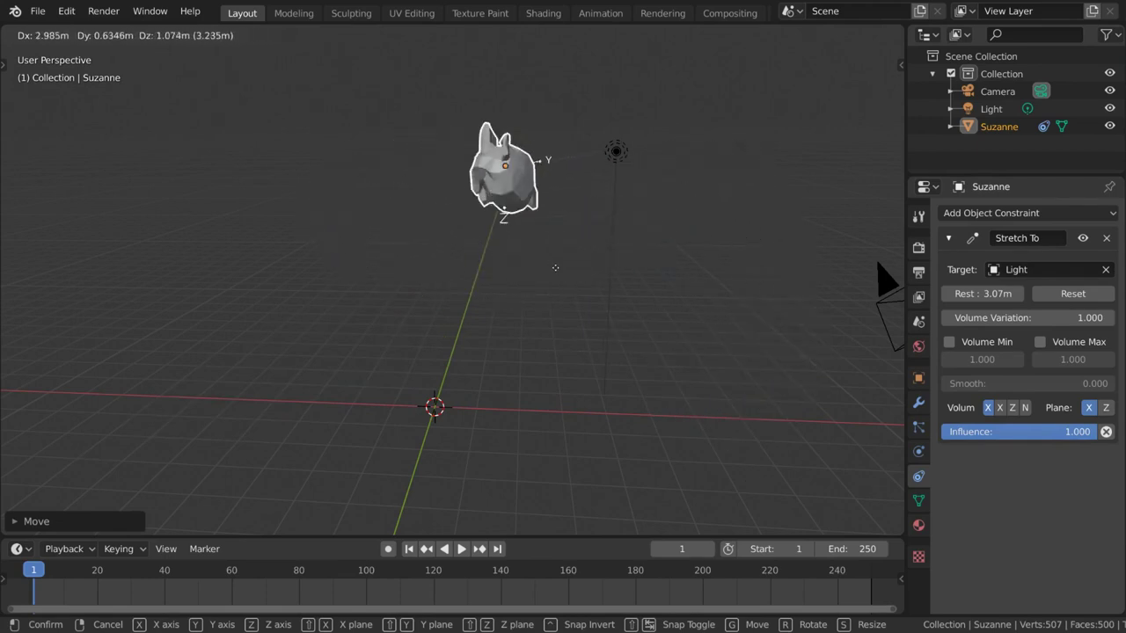
right_click(550, 280)
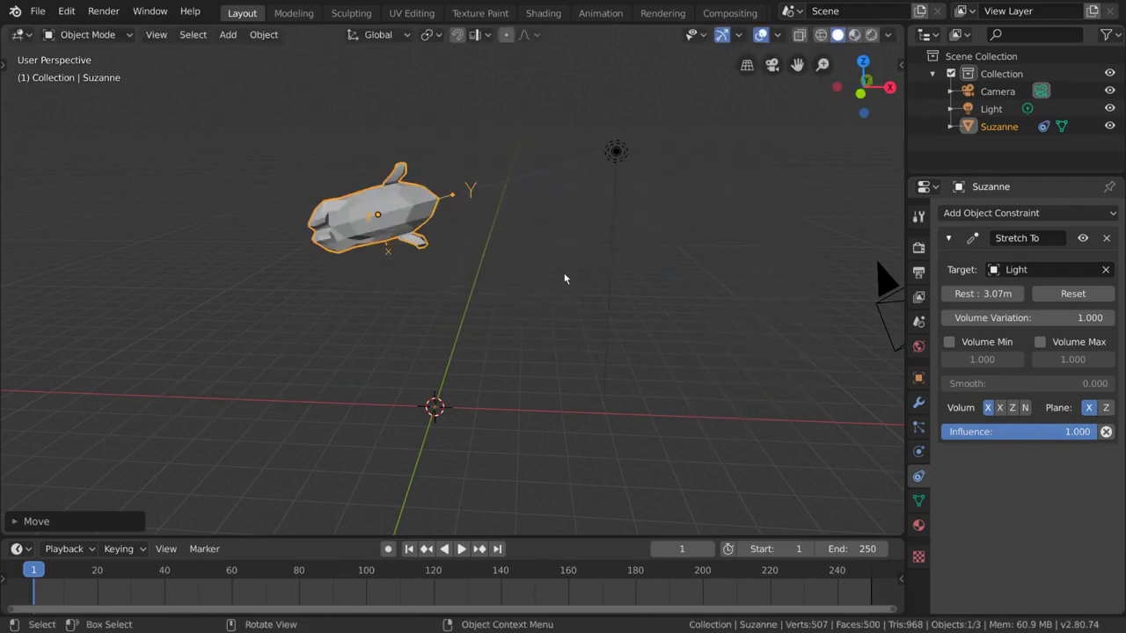
key(g)
right_click(466, 336)
key(g)
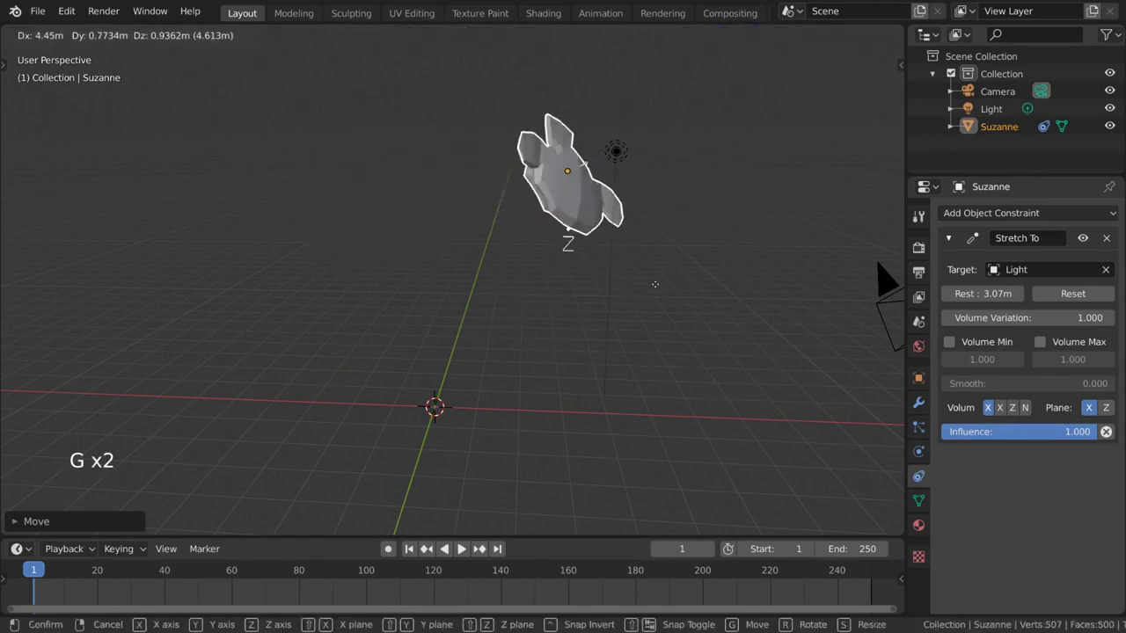
click(648, 256)
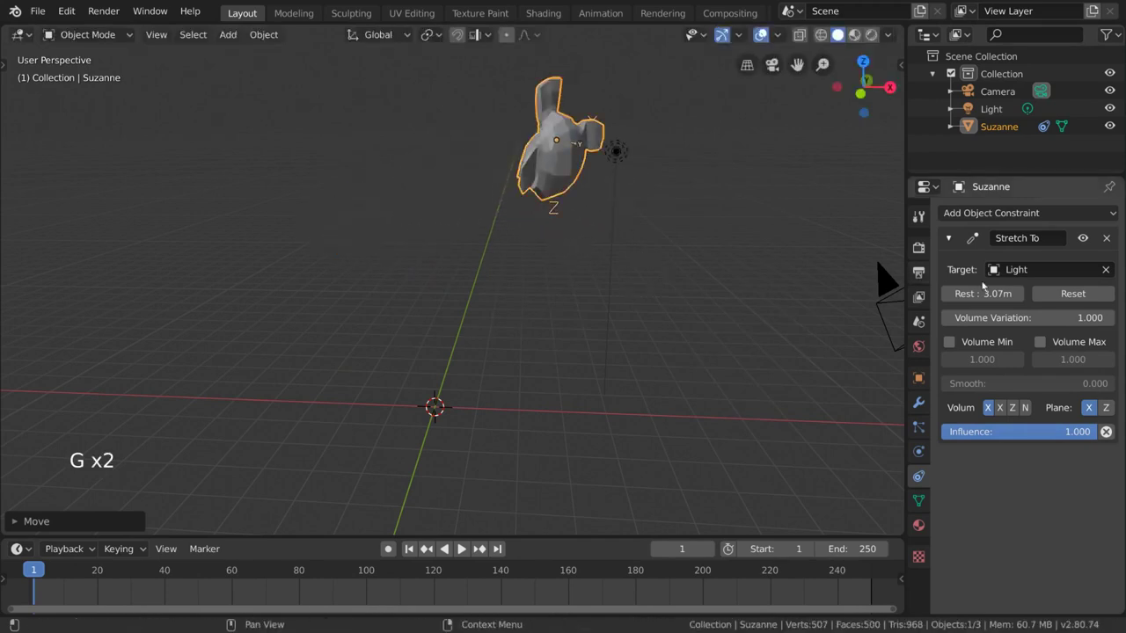
Reset the Stretch To rest length near the light, far from it and midway, moving the monkey between resets
click(1052, 297)
key(g)
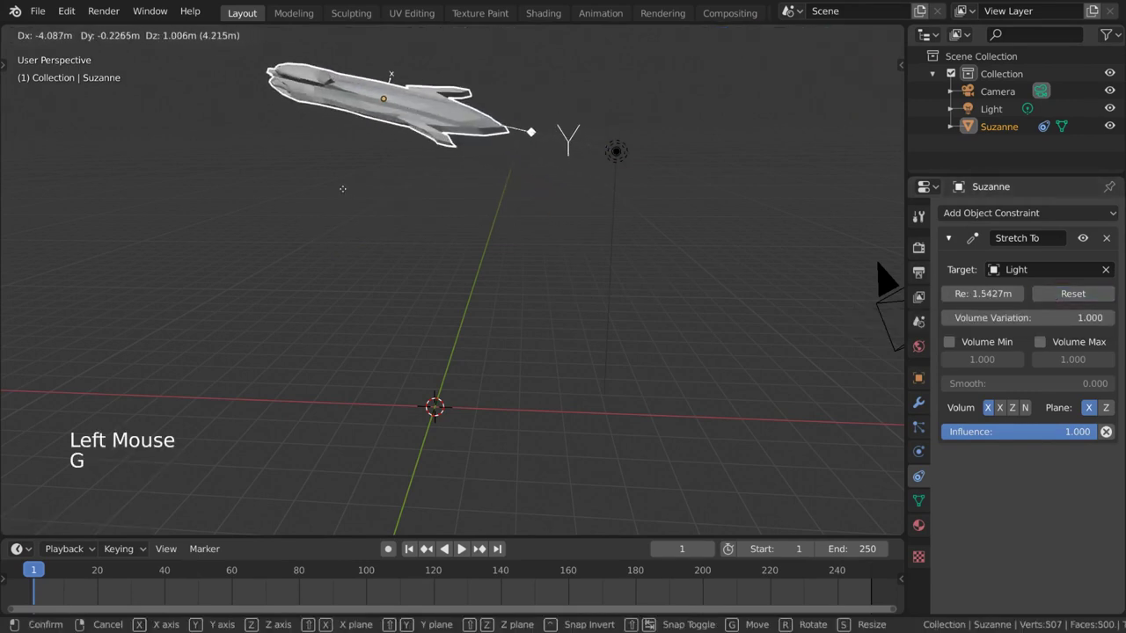
click(345, 364)
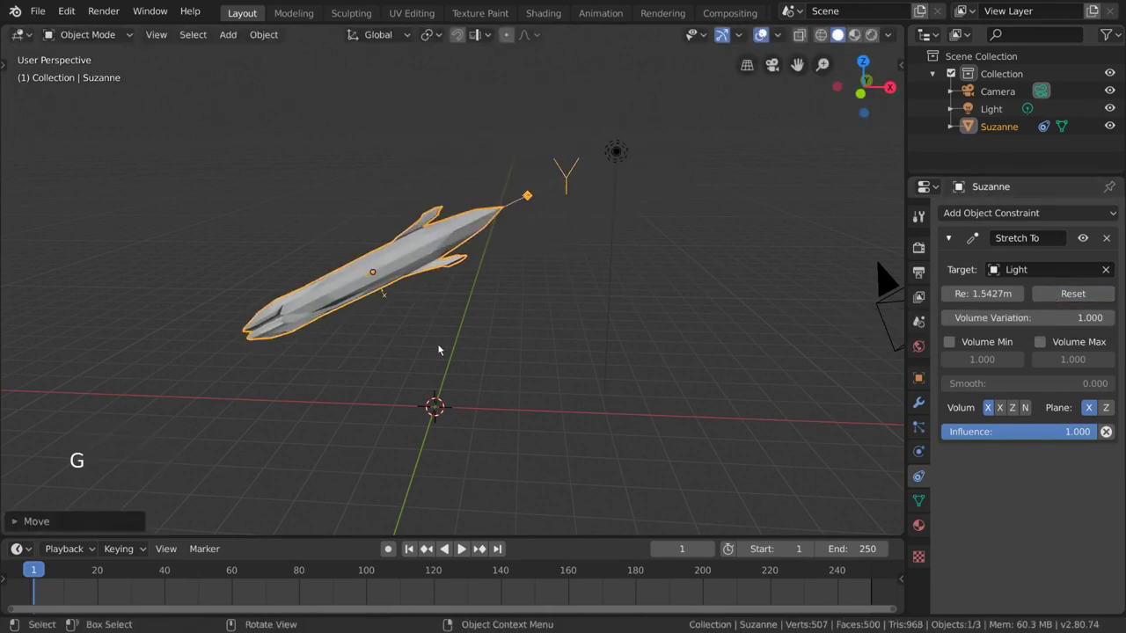
click(1061, 299)
key(g)
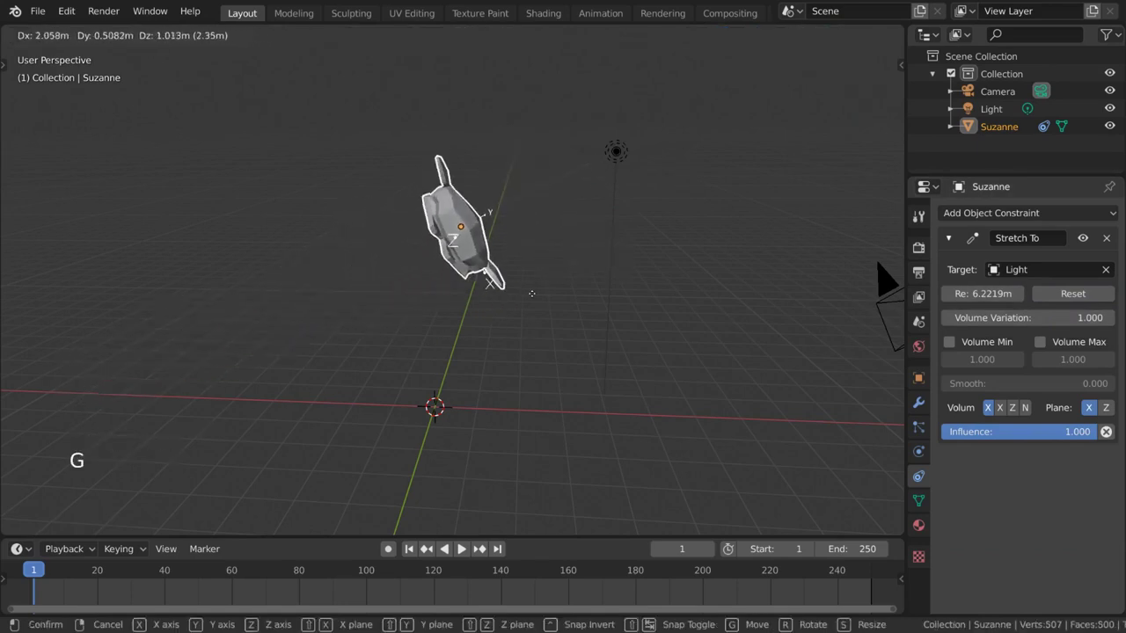
click(625, 301)
click(1063, 294)
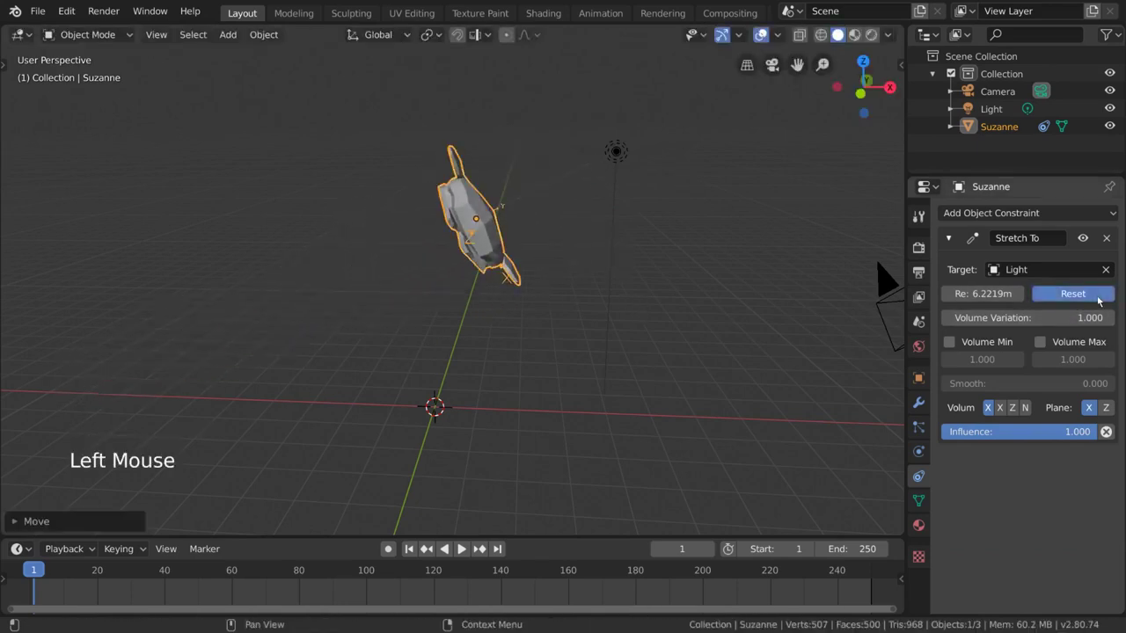
Set the Stretch To constraint's Volume Variation to 0.000 and move the monkey far from the light and back towards it
double_click(1037, 322)
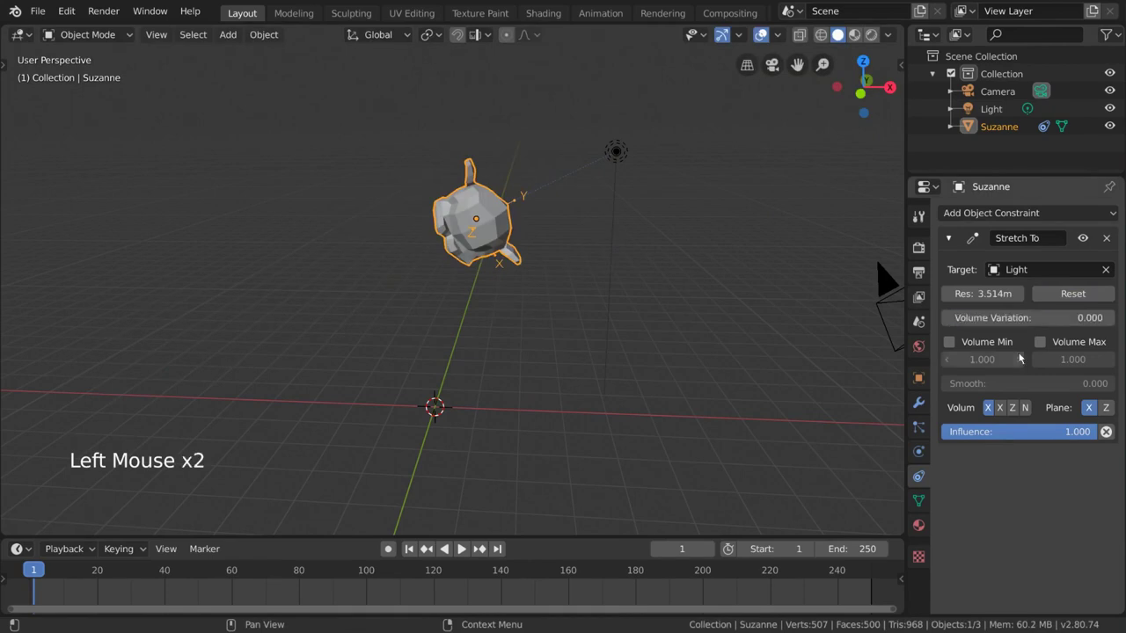
key(g)
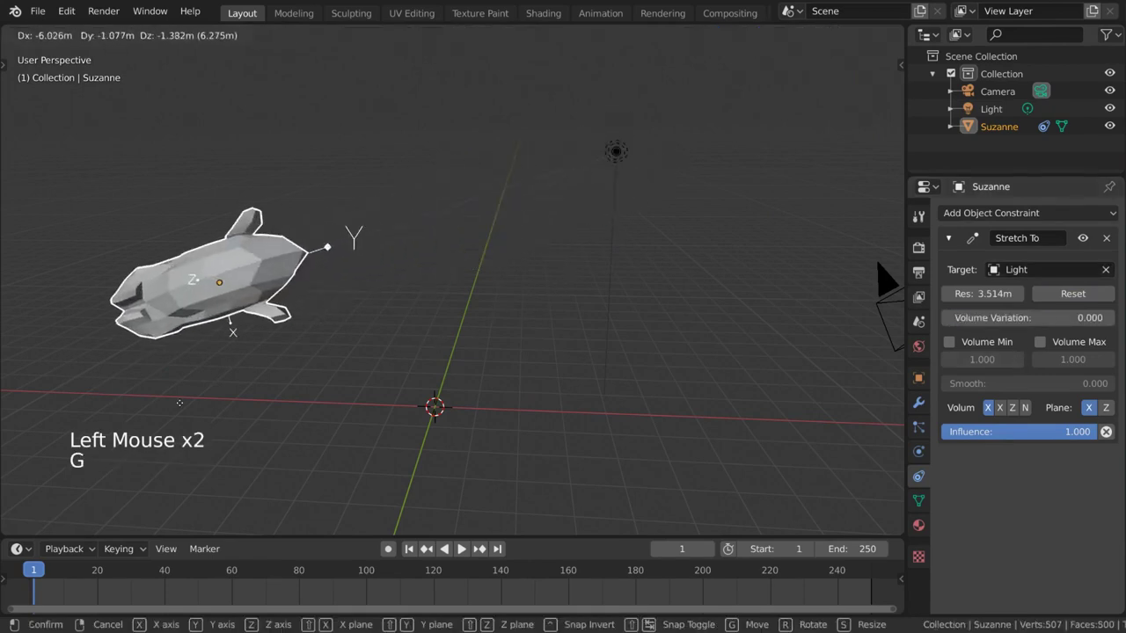
click(492, 304)
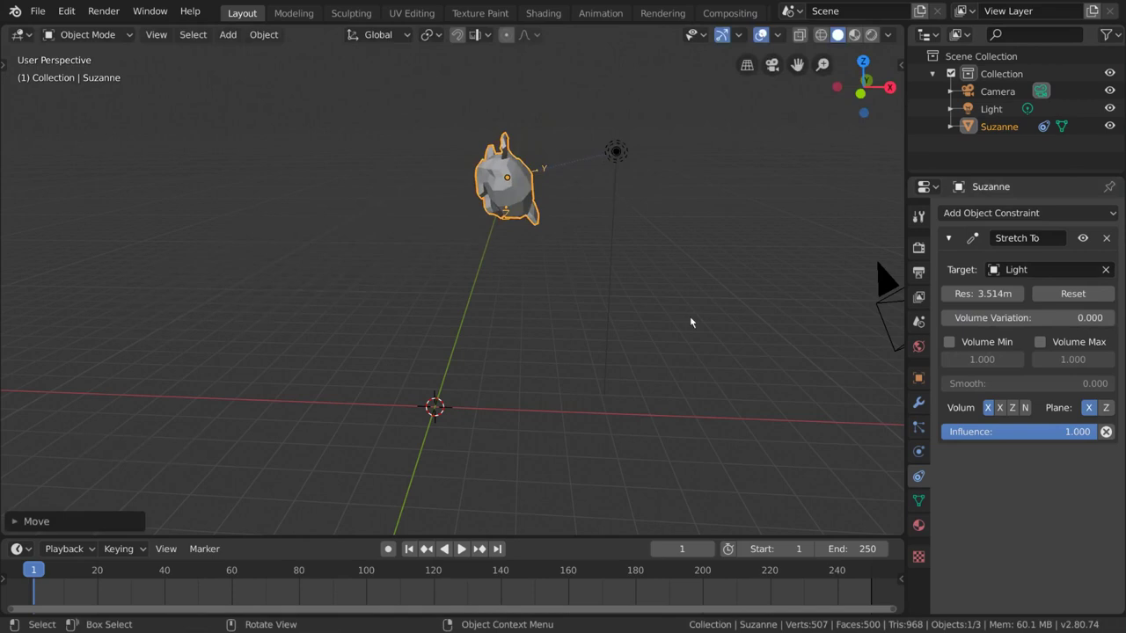
Set the Stretch To constraint's Volume Variation to 1.000 and move the monkey down and away from the light
click(1034, 319)
key(Escape)
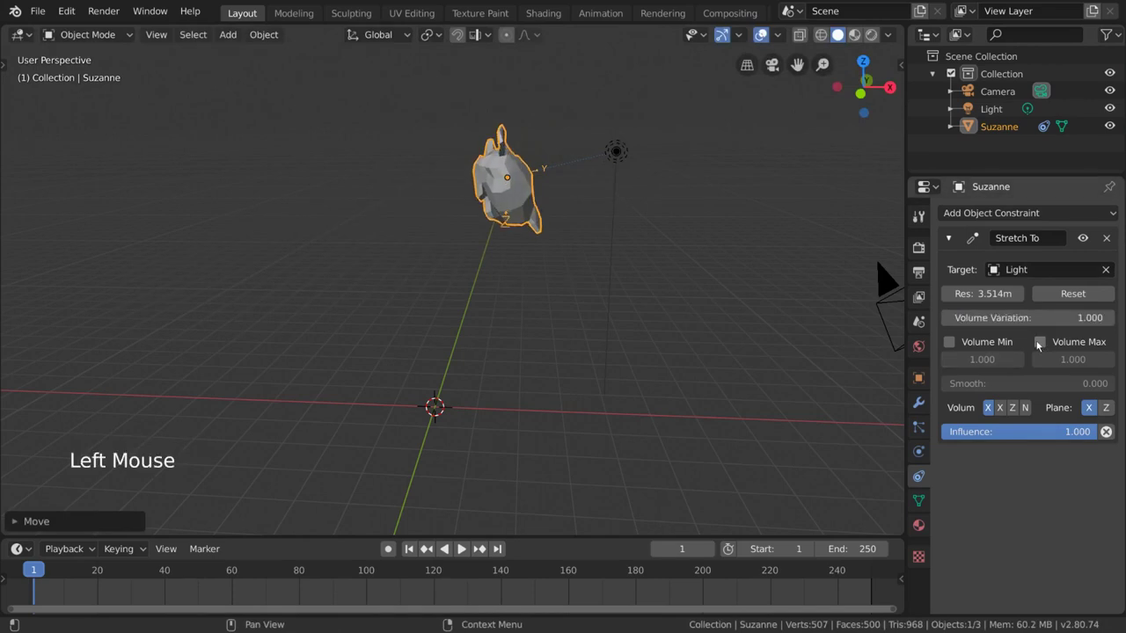
key(g)
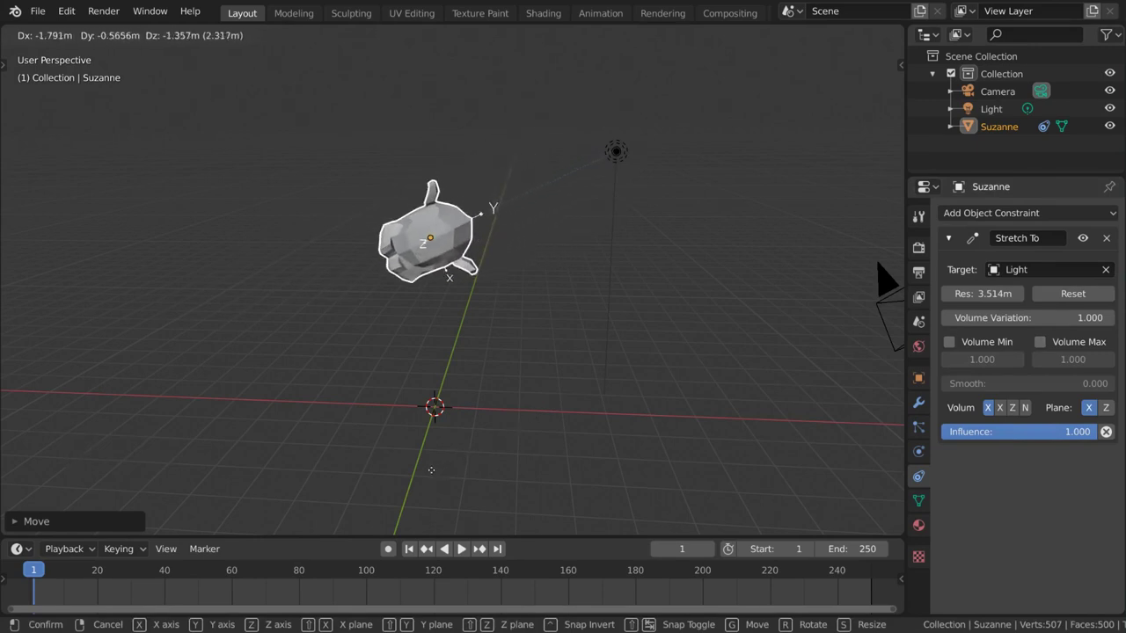
click(486, 402)
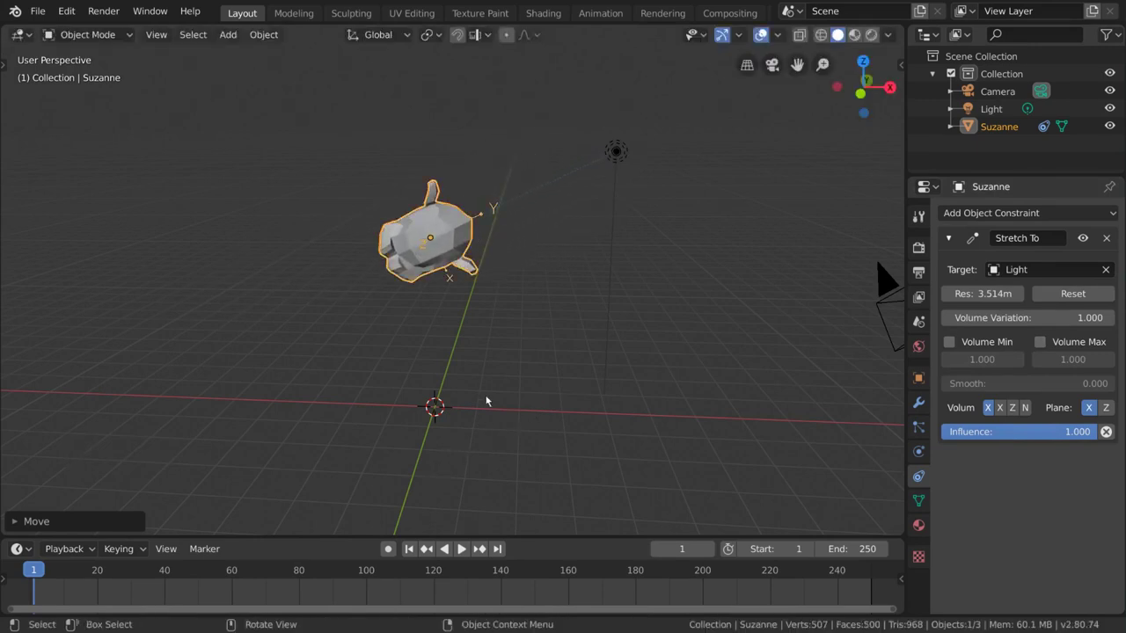
Replace the Stretch To constraint with Damped Track targeting the light, and move the monkey around the light to test it
click(1108, 238)
click(1091, 214)
click(846, 269)
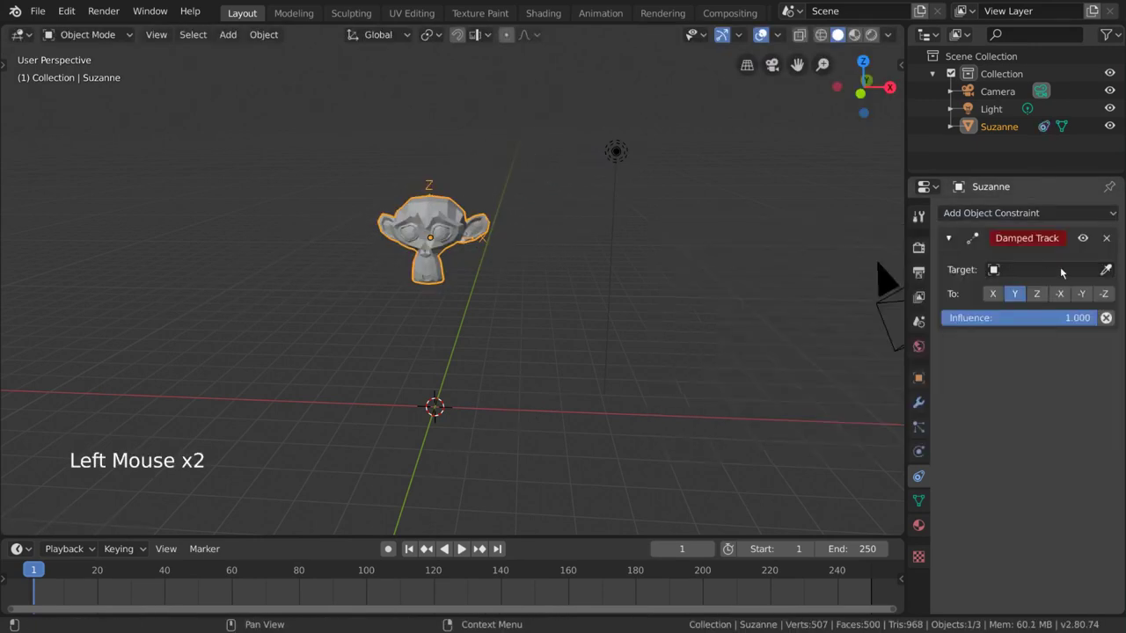
click(614, 212)
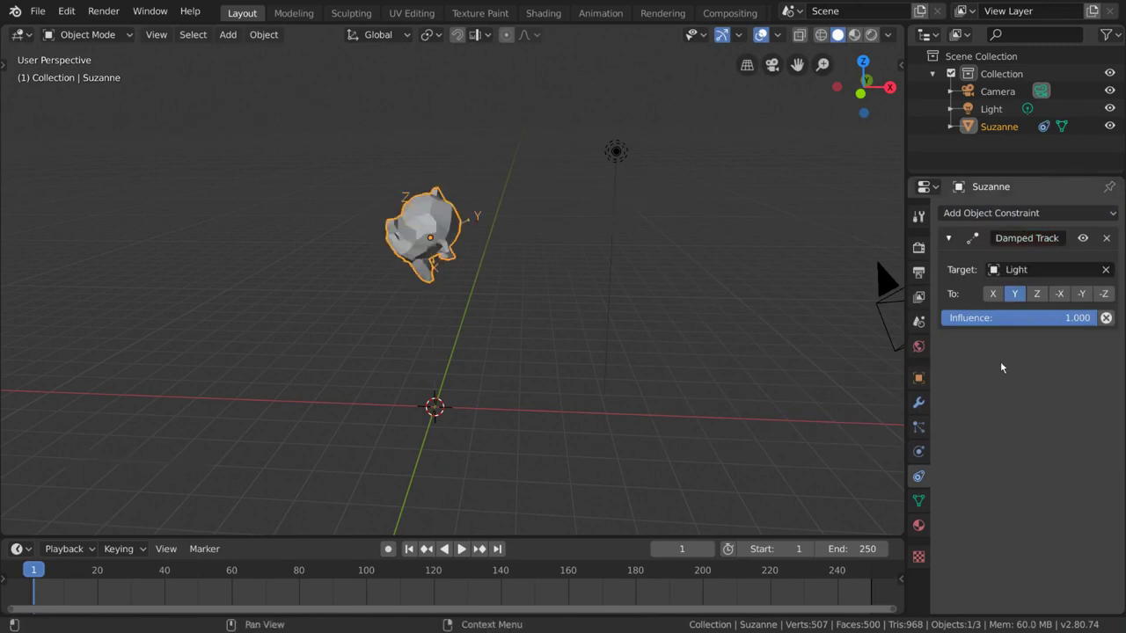
key(g)
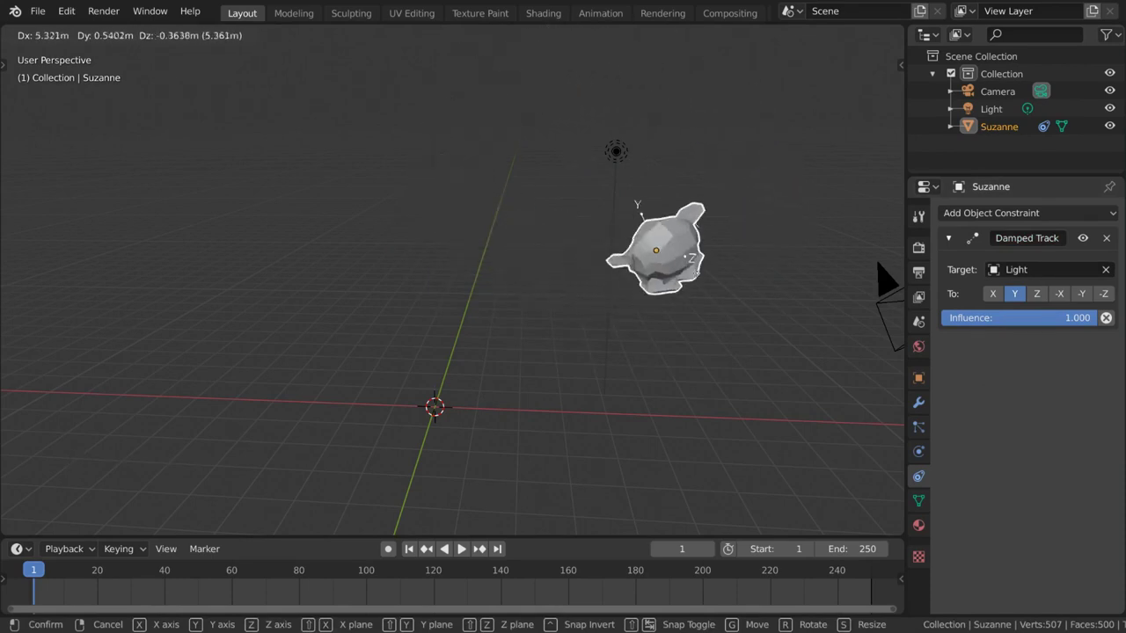
click(671, 191)
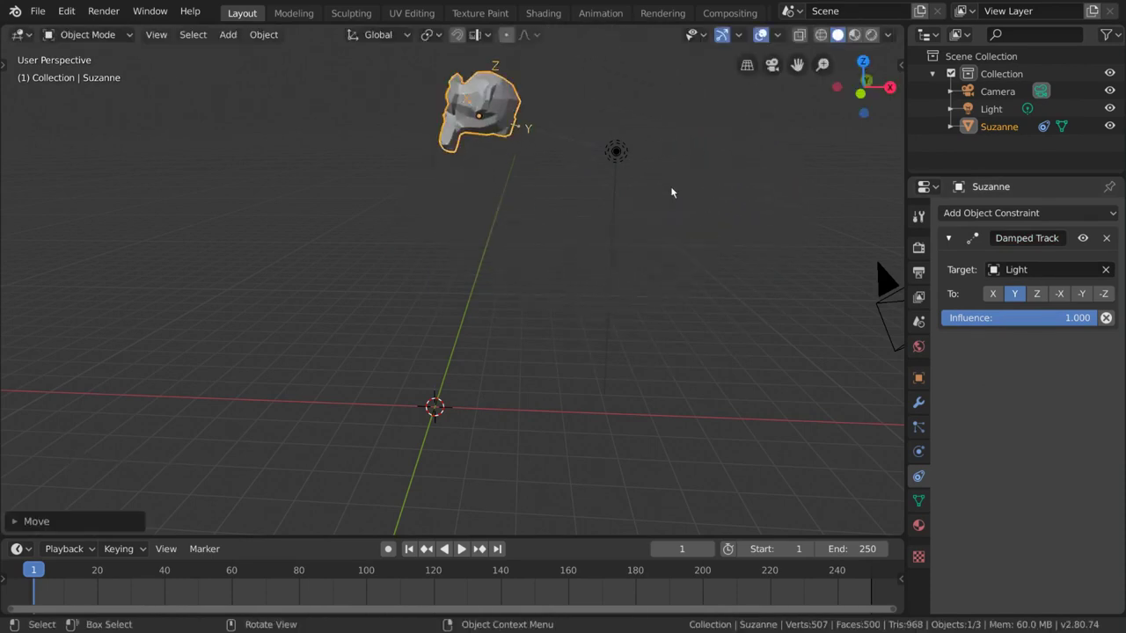
Set the Damped Track axis to -Y and move the monkey to either side of the light
click(1081, 293)
key(g)
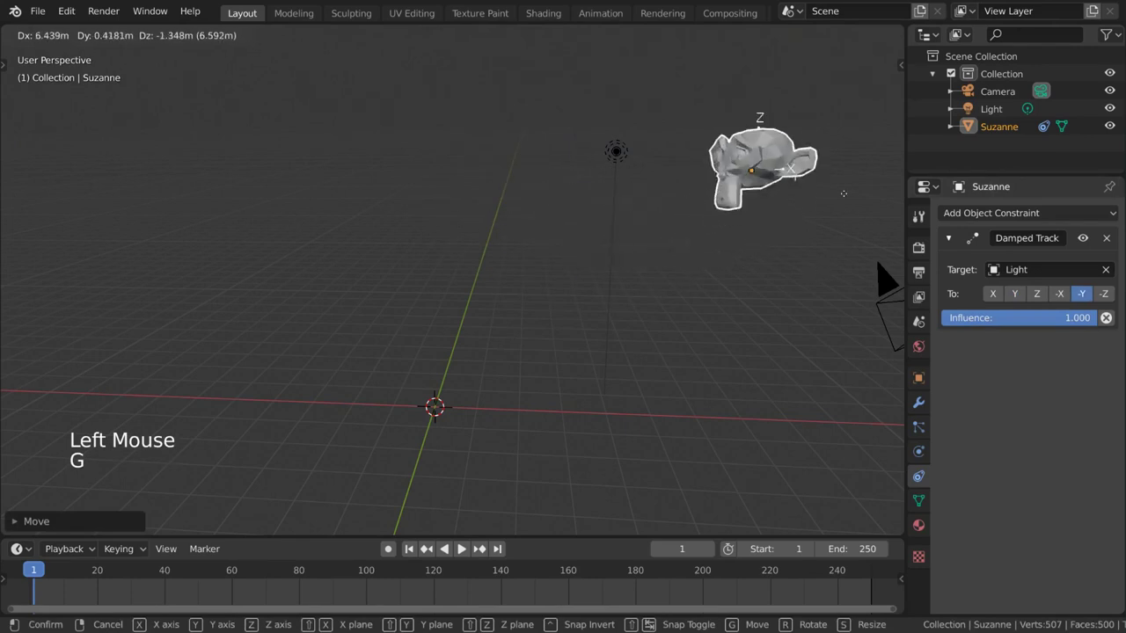
click(407, 267)
key(g)
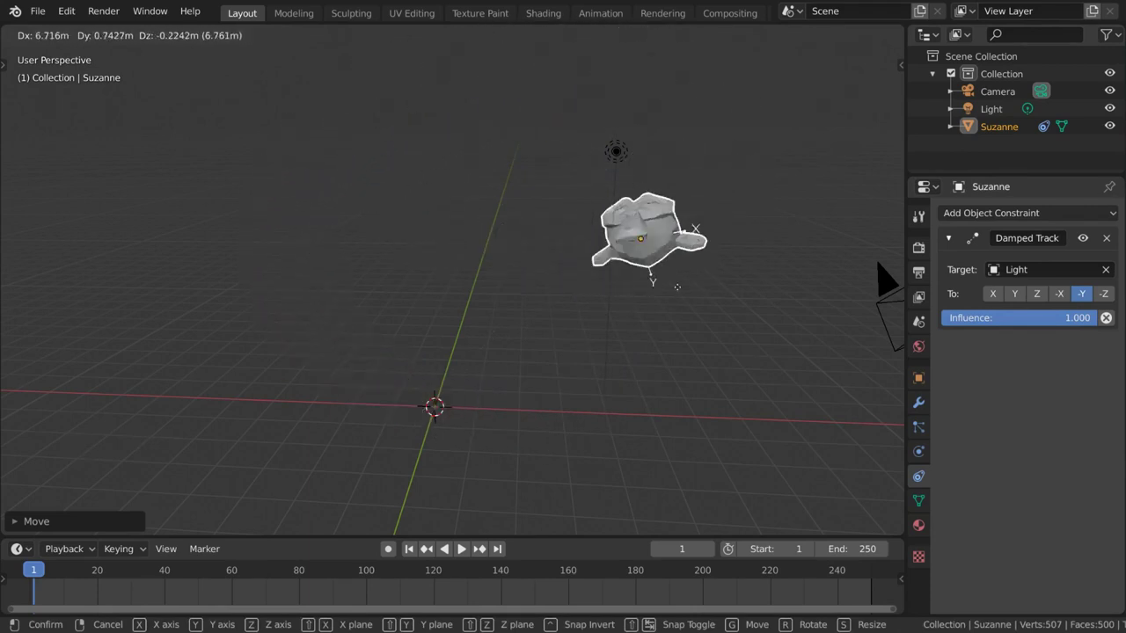
click(536, 282)
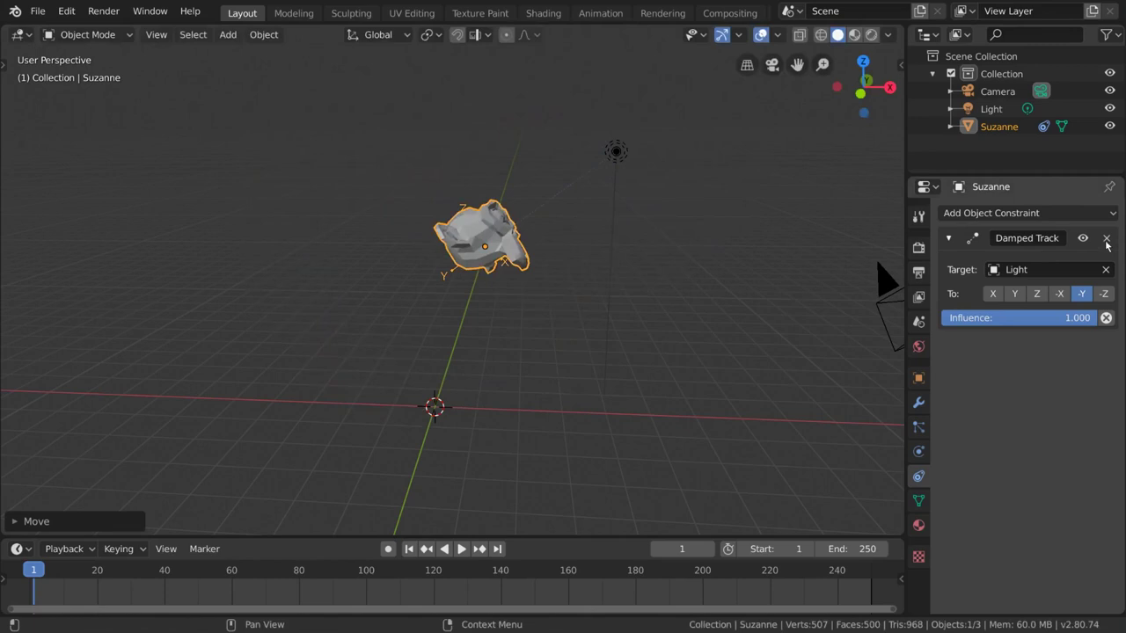
Remove the monkey's Damped Track constraint and add a Clamp To constraint
click(1107, 239)
click(1098, 215)
click(984, 253)
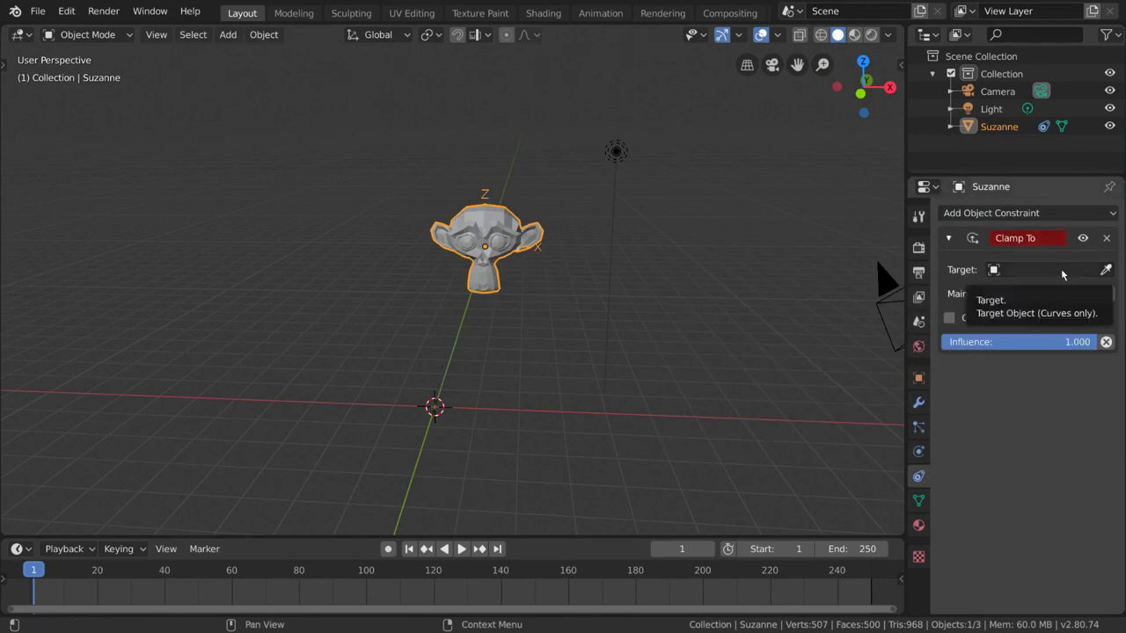
Try to assign the light as the Clamp To constraint's target
click(1106, 270)
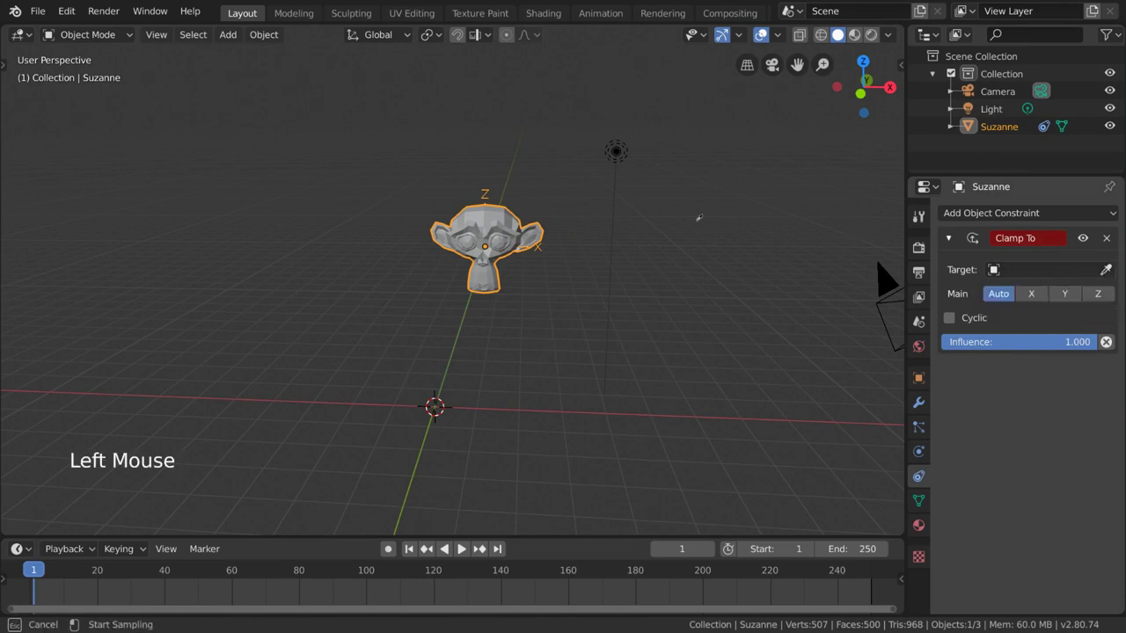
click(616, 153)
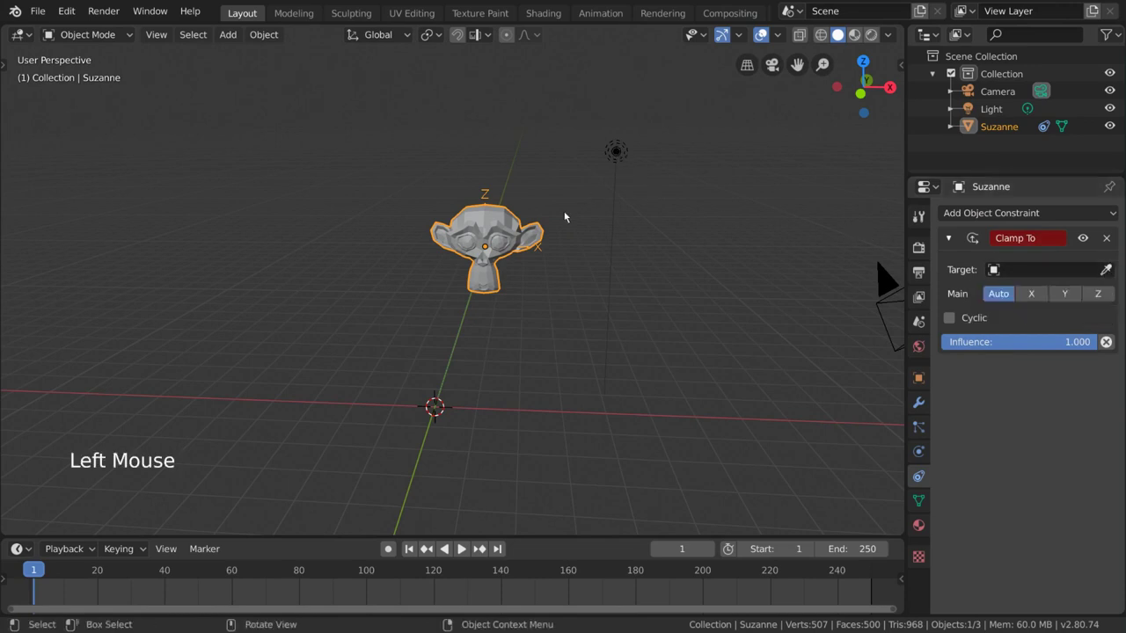
click(1056, 270)
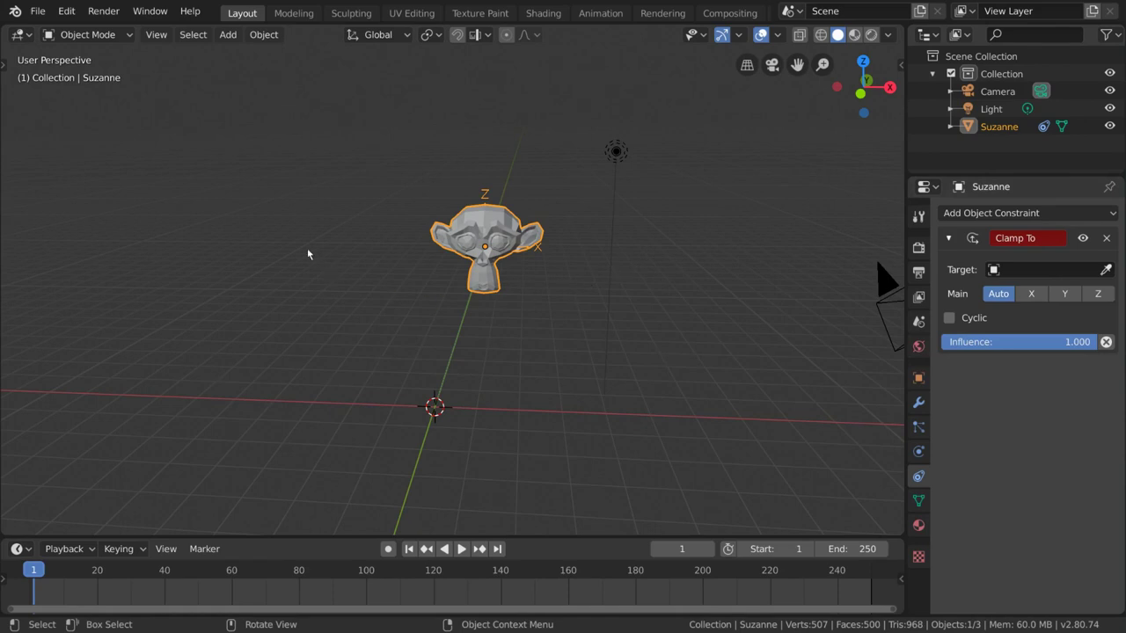
Add a Bezier curve at the world origin and scale it up to extend well beyond the monkey on both sides
click(240, 36)
mouse_move(252, 79)
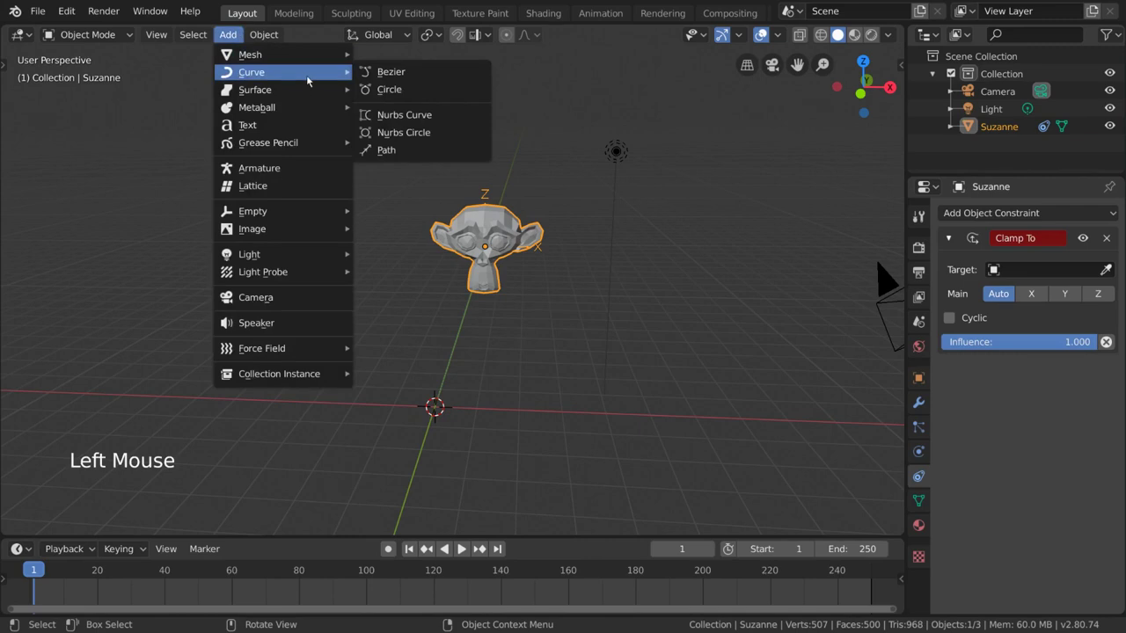
click(484, 72)
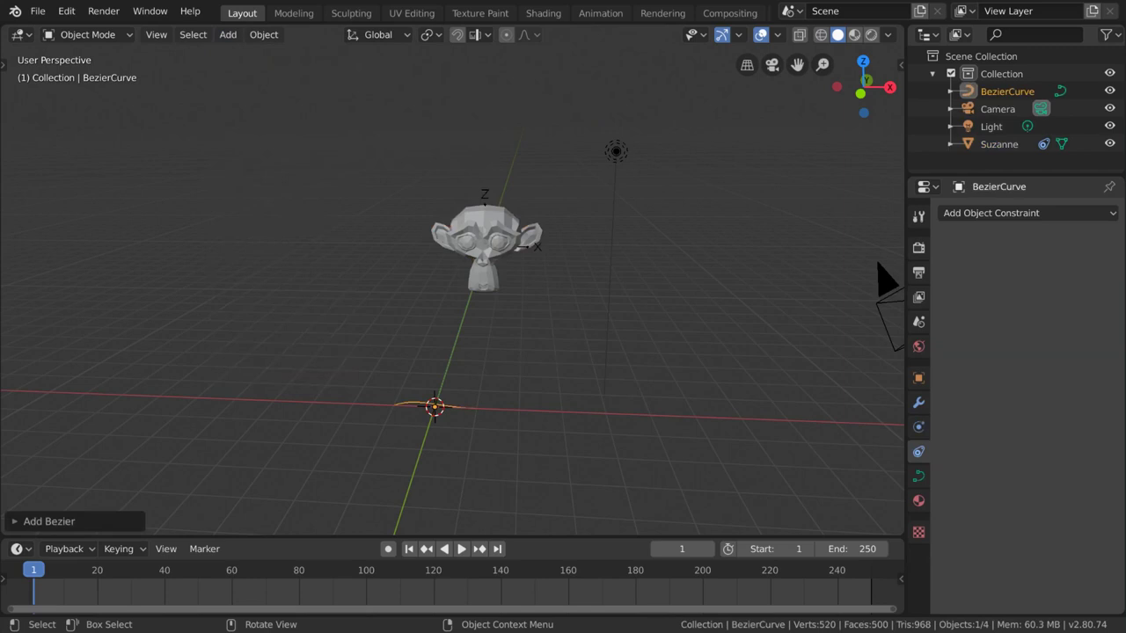
key(s)
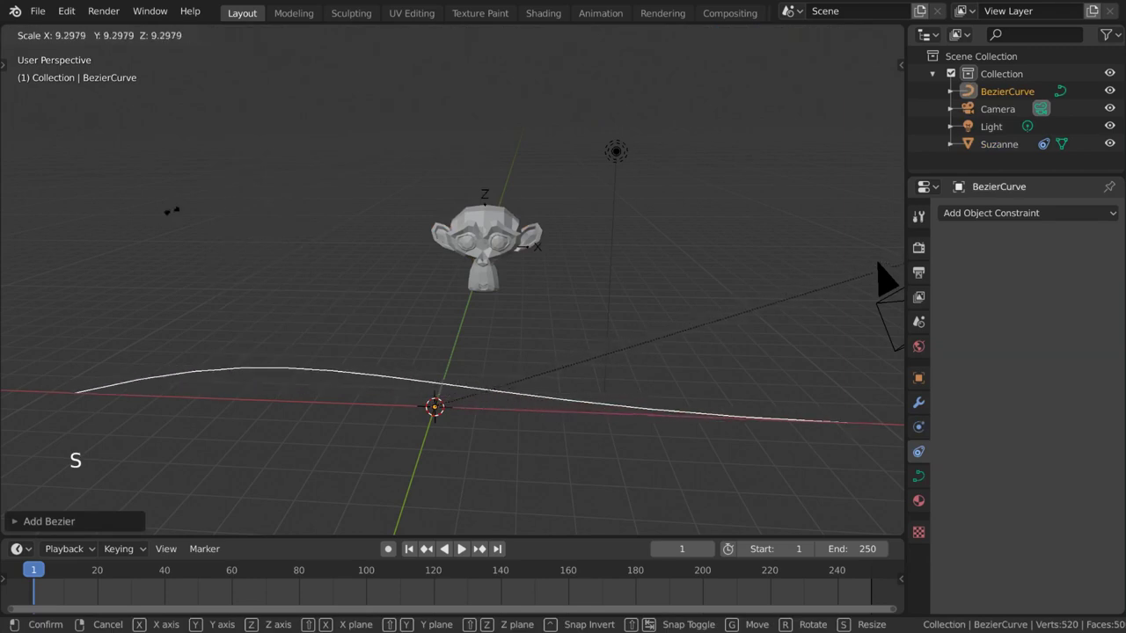
click(90, 245)
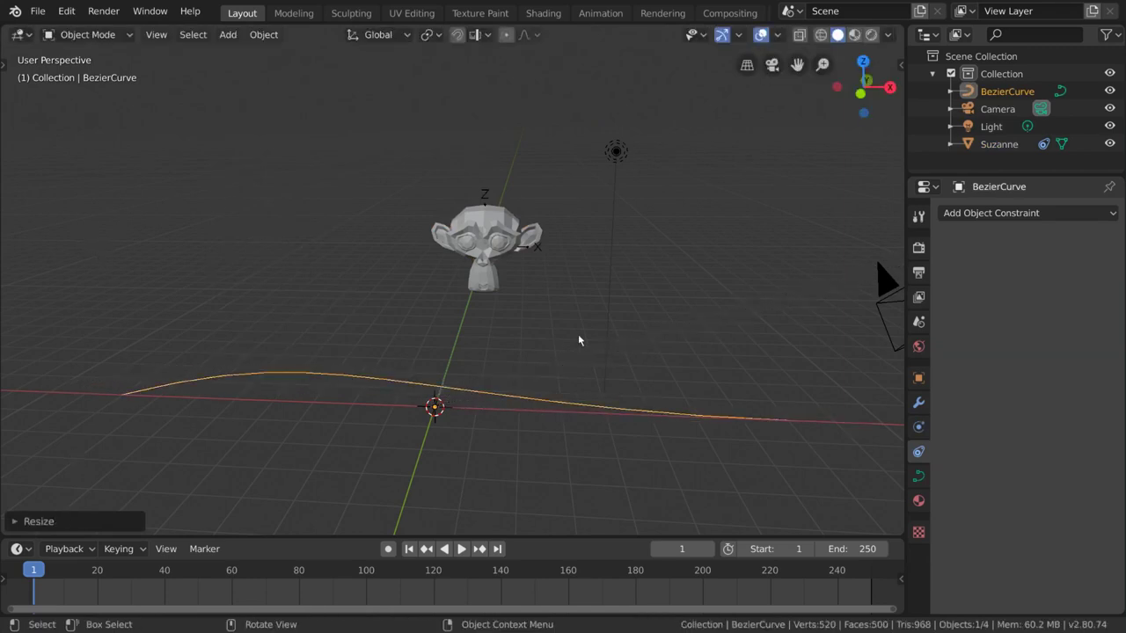
Set BezierCurve as the target of the monkey's Clamp To constraint
click(513, 227)
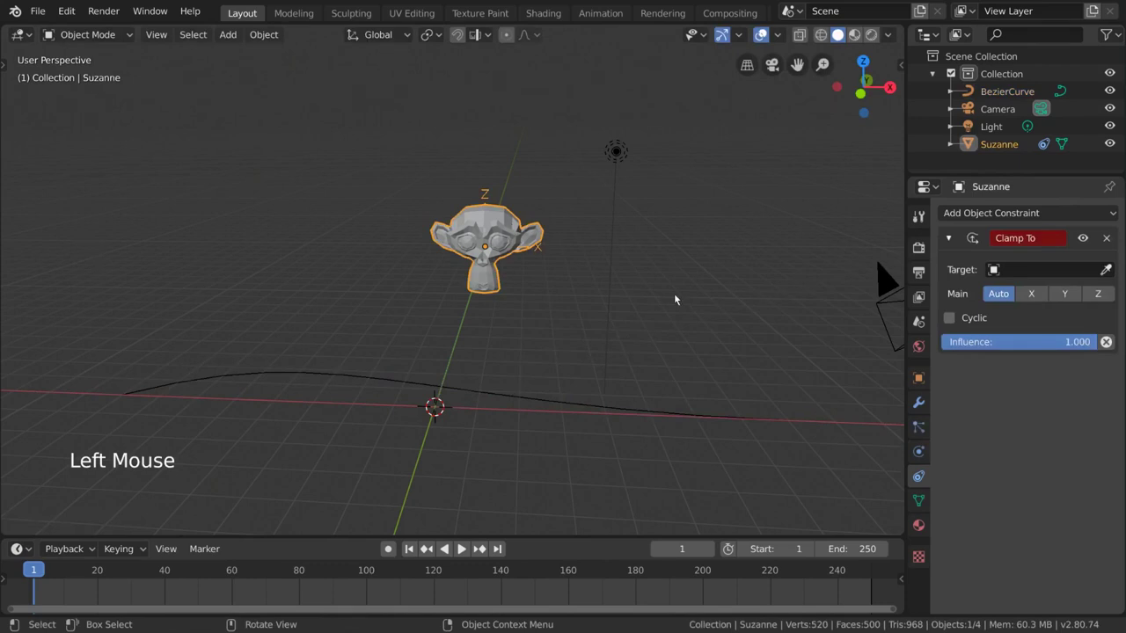
click(1054, 271)
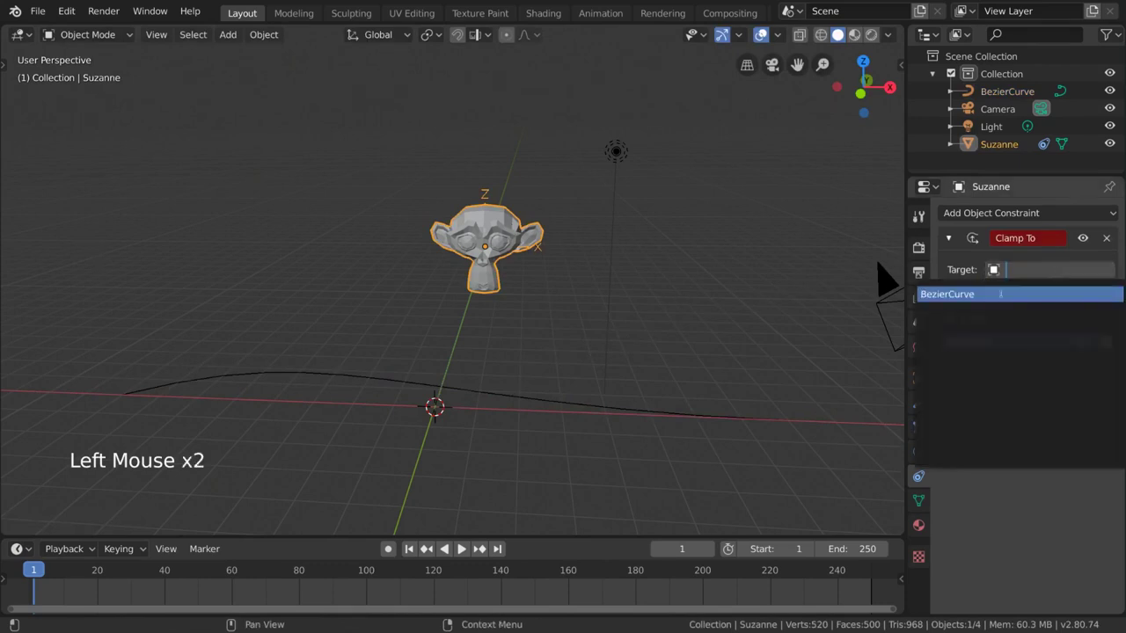
click(1037, 294)
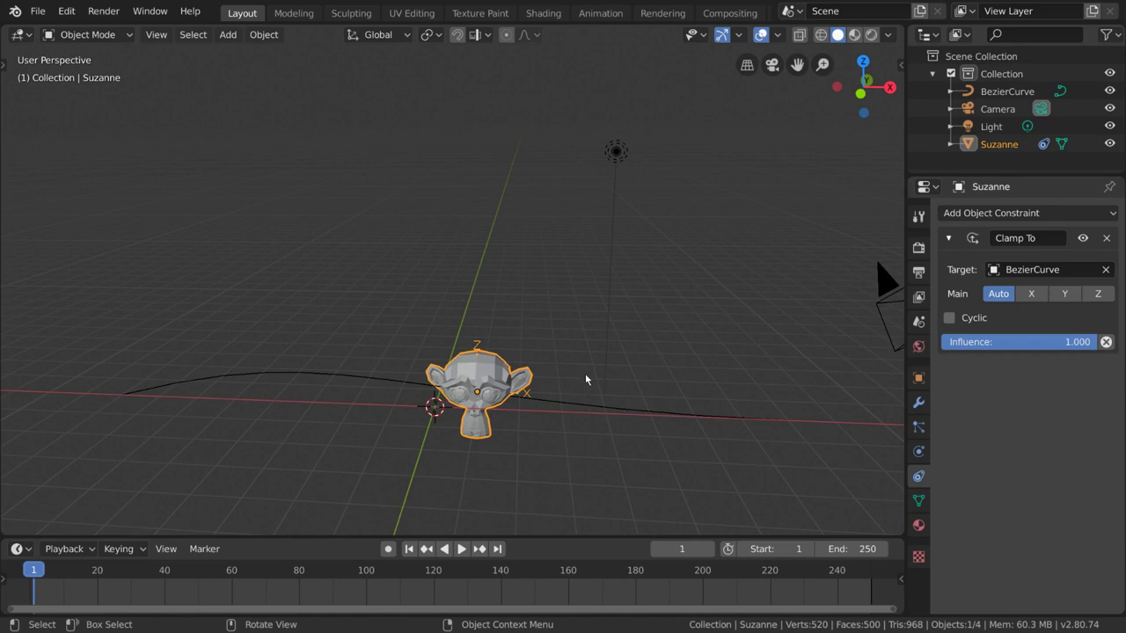
Test the Clamp To constraint by moving the monkey back and forth along the curve
key(g)
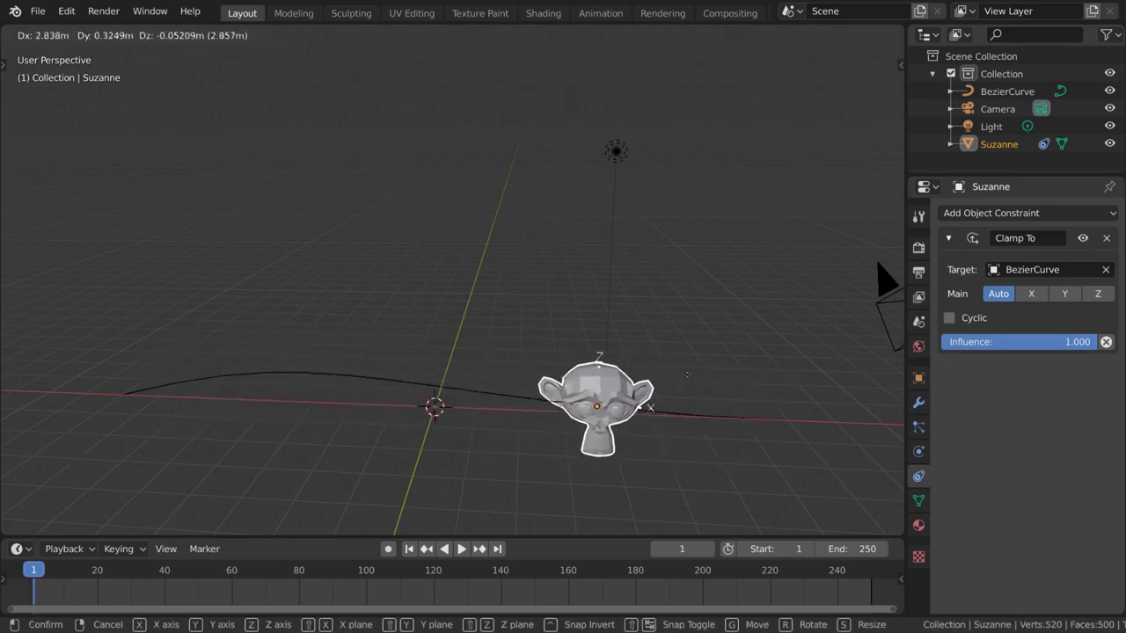
click(444, 387)
middle_drag(485, 387, 473, 438)
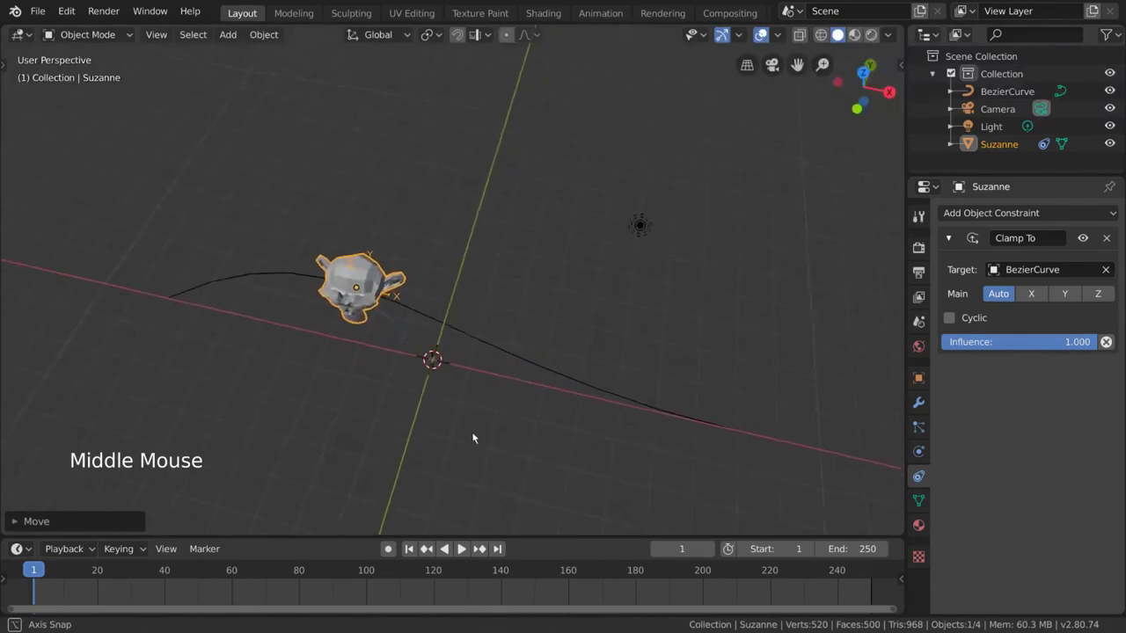
key(g)
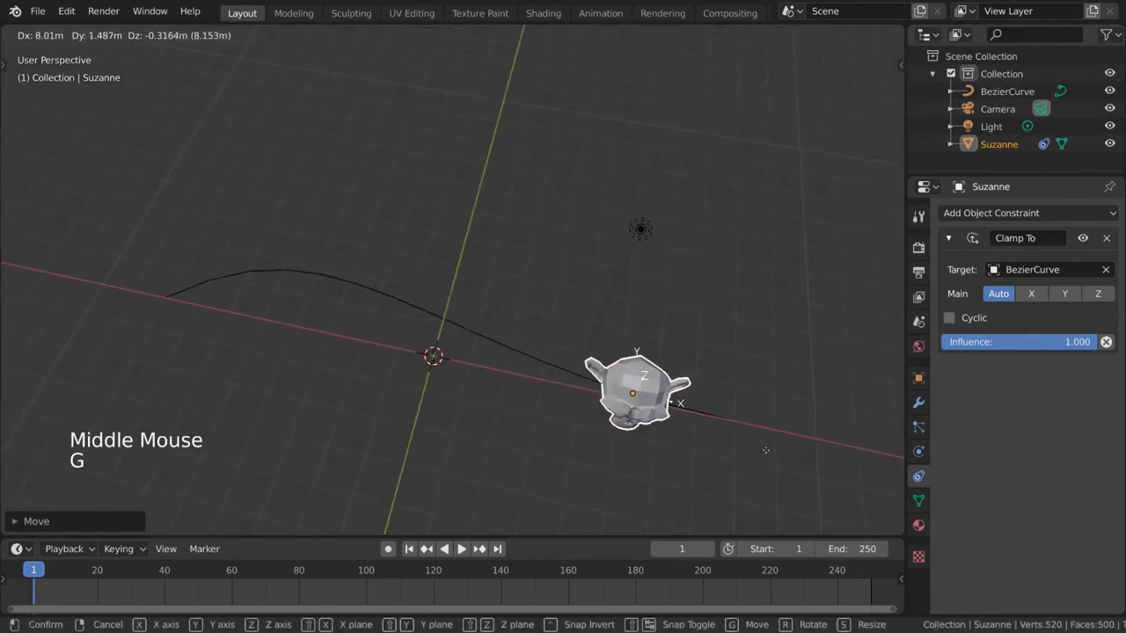
click(482, 342)
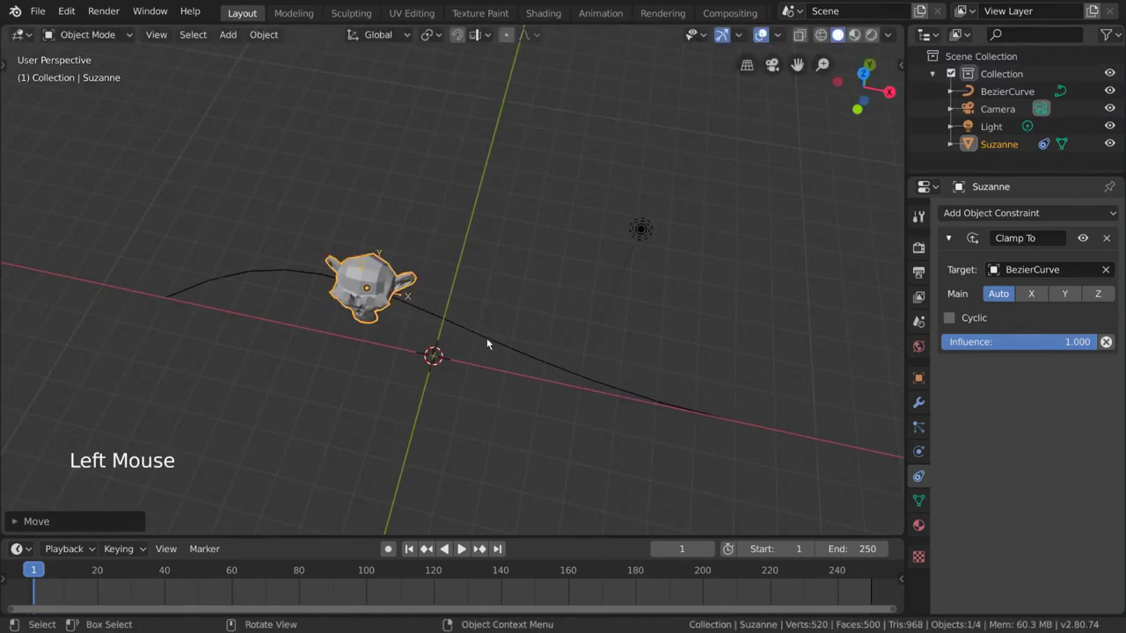
Reshape the Bezier curve in Edit Mode by rotating its end control point on the positive X side into an S-shaped bend
click(487, 339)
key(Tab)
click(736, 422)
key(r)
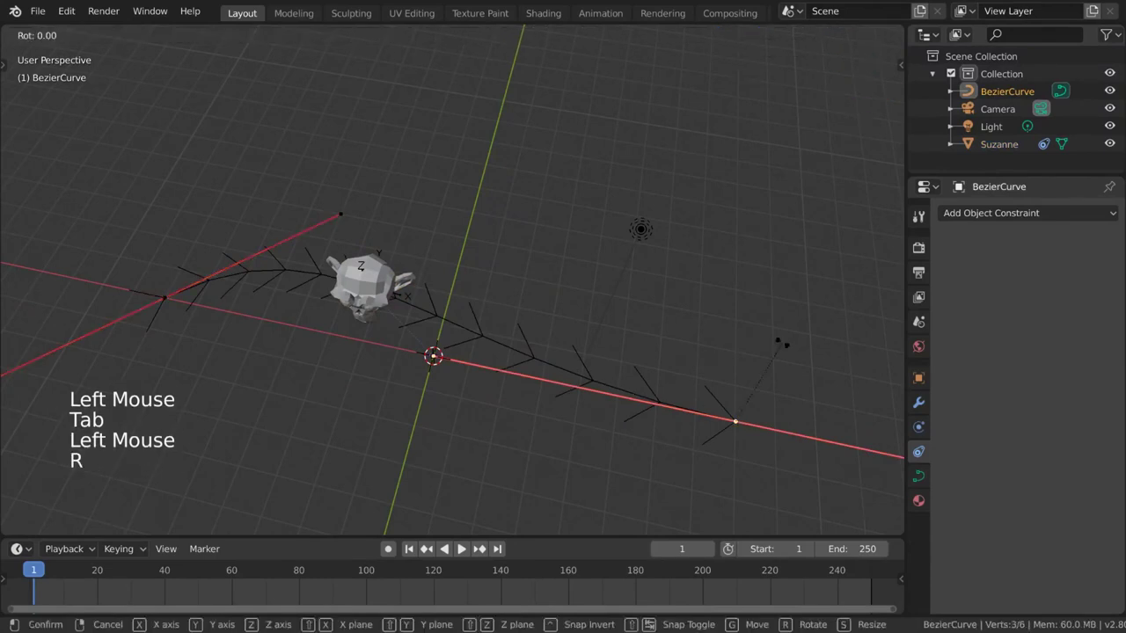
click(376, 331)
key(Tab)
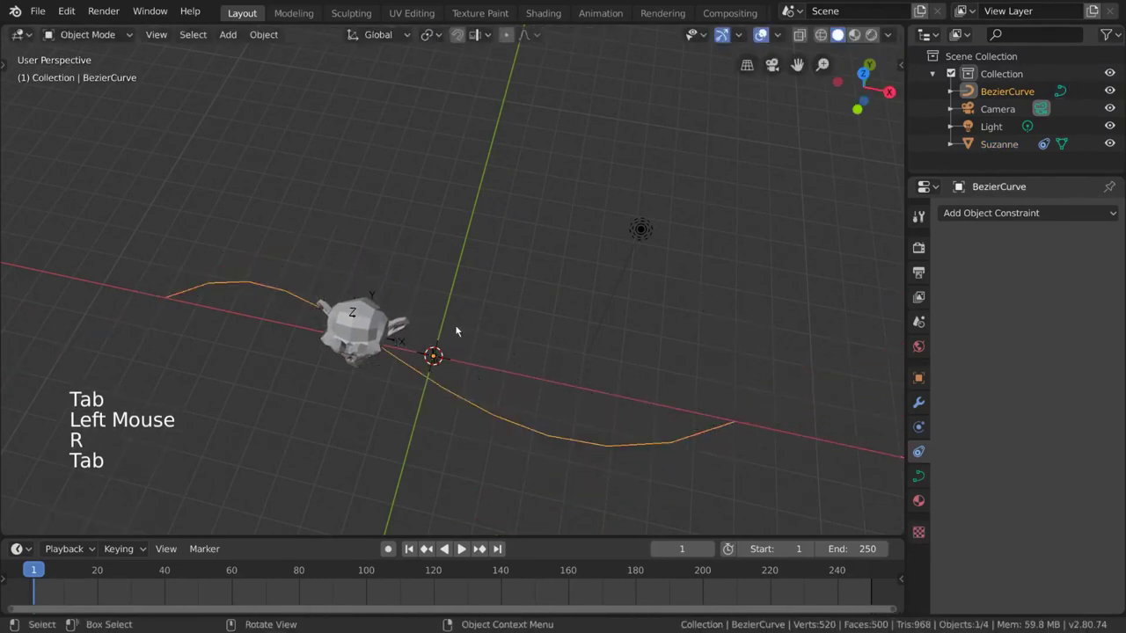
Move the monkey along the reshaped curve towards its positive X end and back
click(376, 330)
key(g)
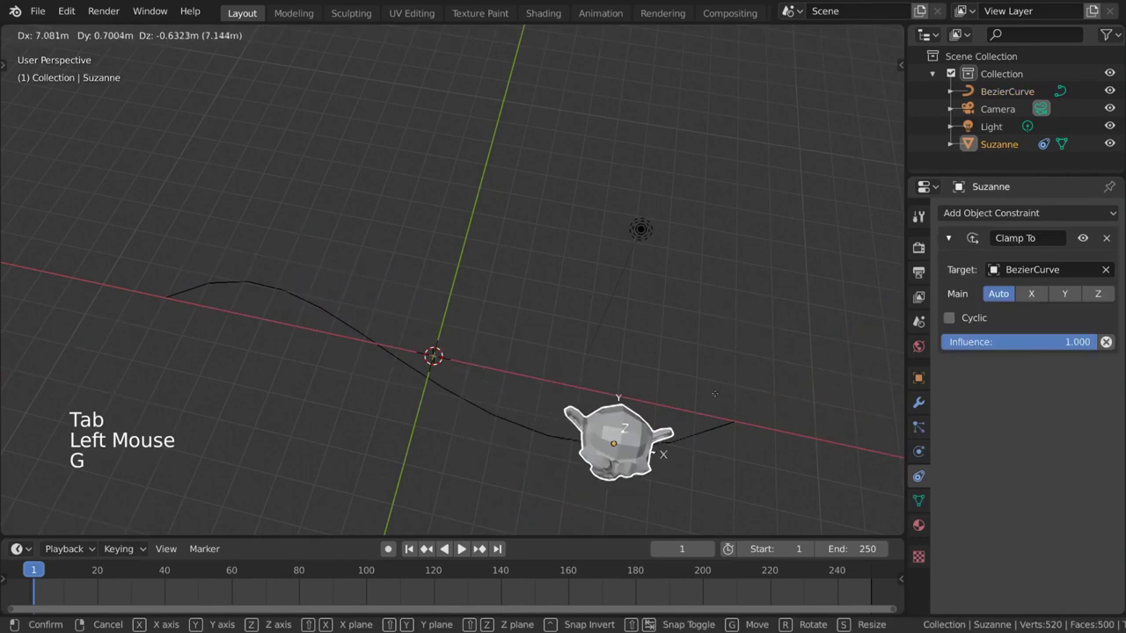
click(442, 362)
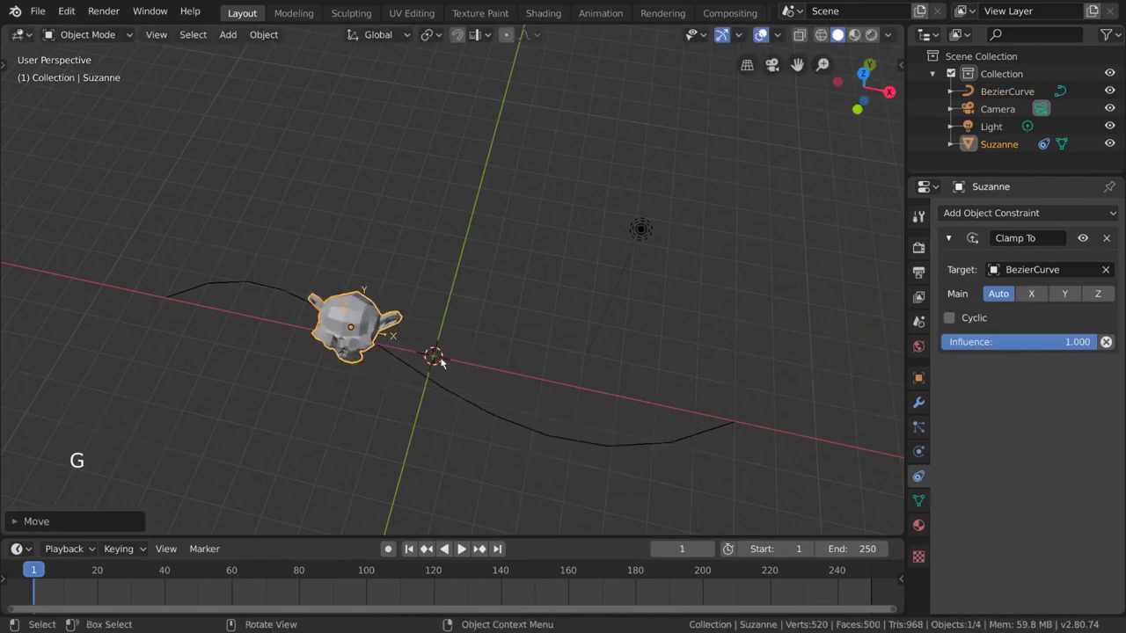
Enable Cyclic on the Clamp To constraint and move the monkey along the curve to test it
click(949, 318)
key(g)
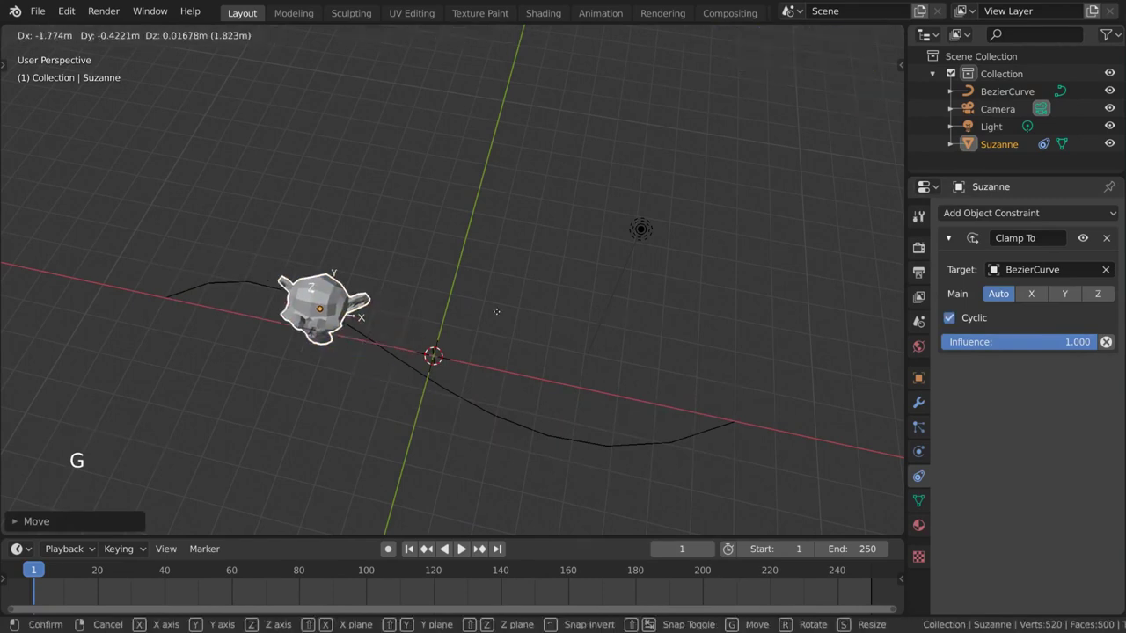
click(639, 306)
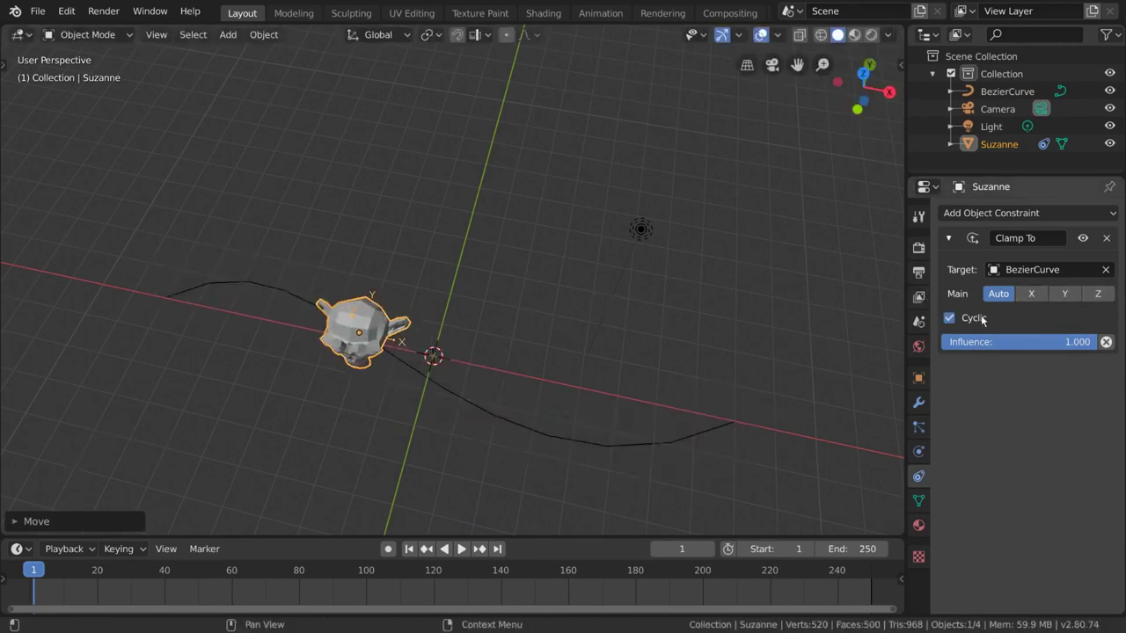
middle_drag(823, 379, 816, 351)
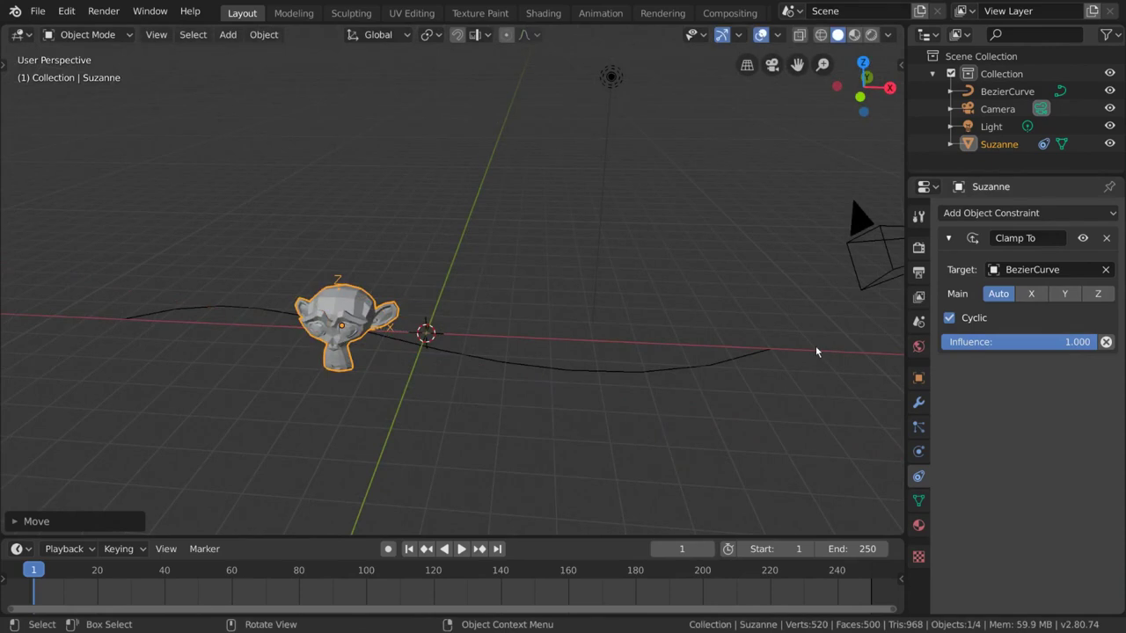